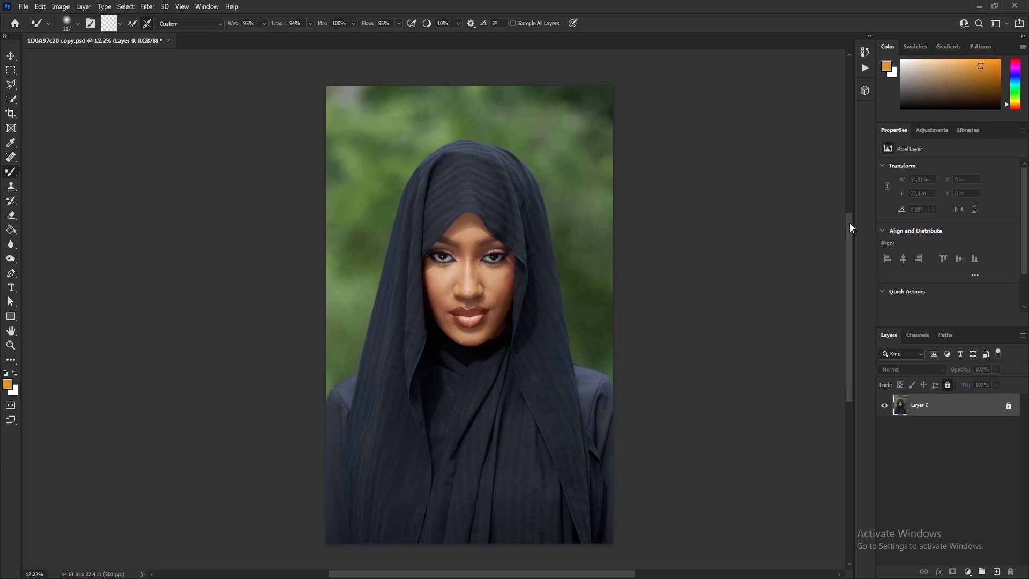
Step: Unlock Layer 0 and choose the Spot Healing Brush tool for retouching the face
left_click(1008, 409)
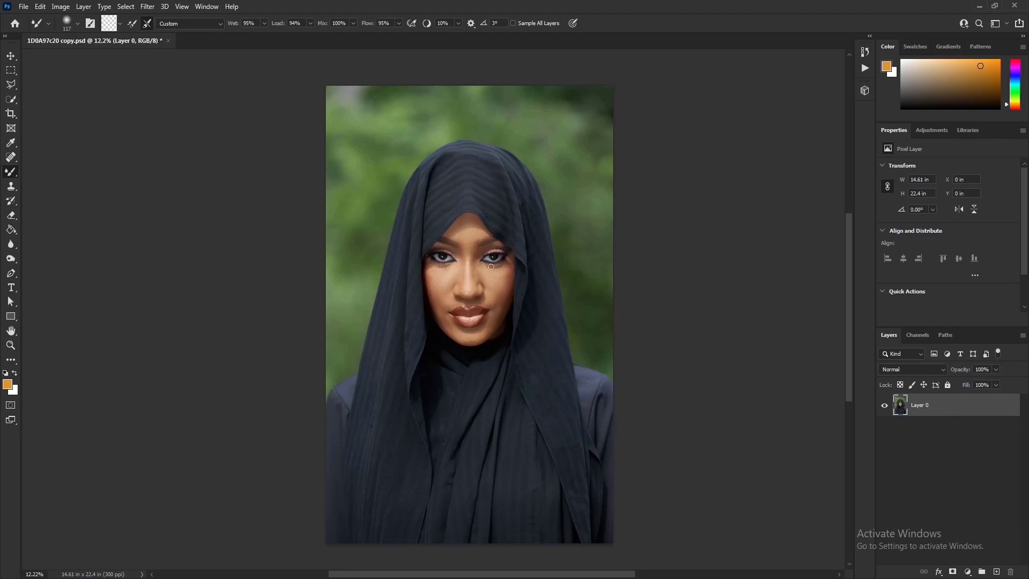
scroll(491, 267, "up", 5)
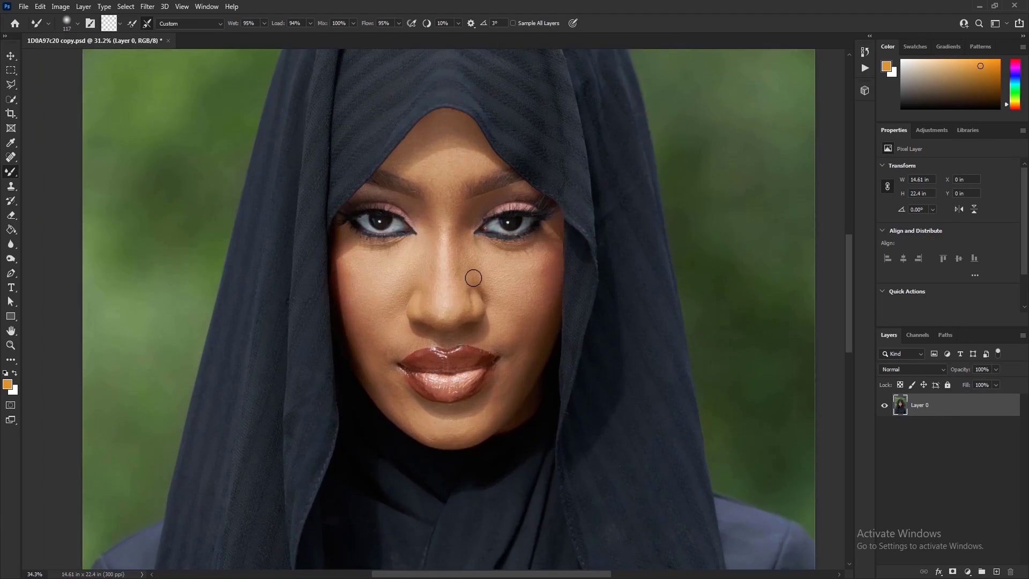
scroll(473, 278, "up", 3)
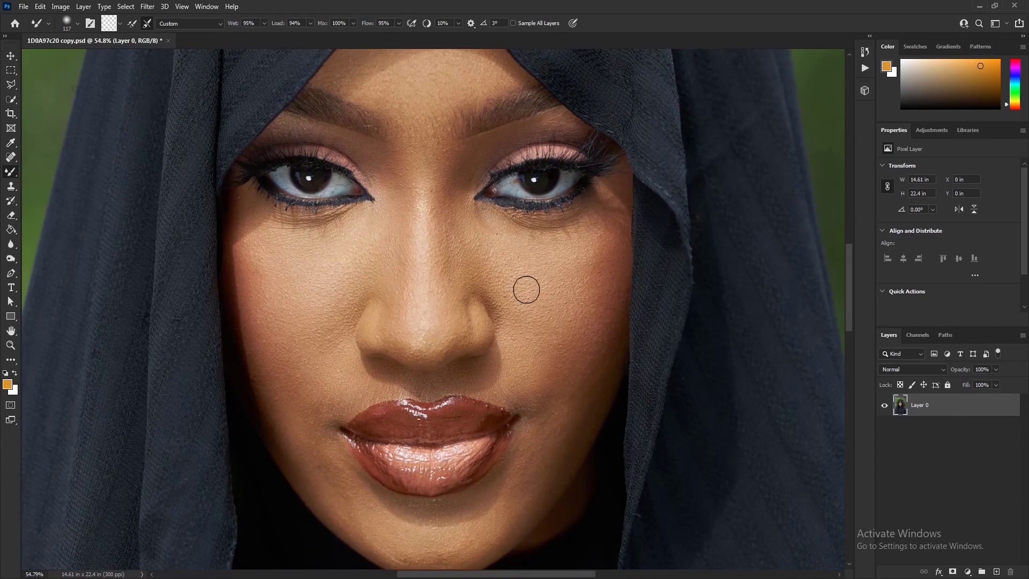
mouse_move(849, 271)
left_mouse_down()
mouse_move(848, 261)
mouse_move(842, 279)
left_mouse_up()
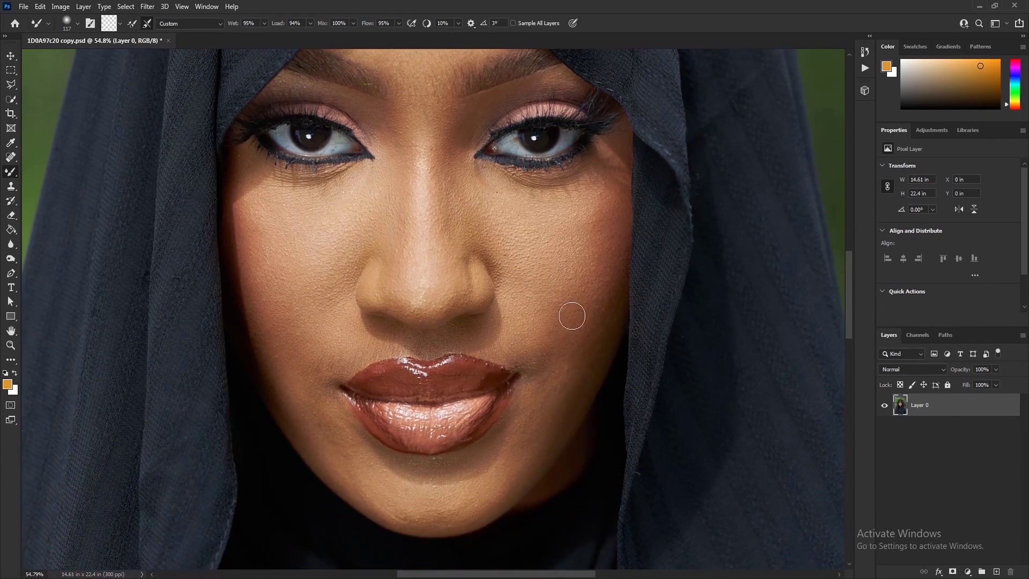
left_click_drag(848, 286, 847, 271)
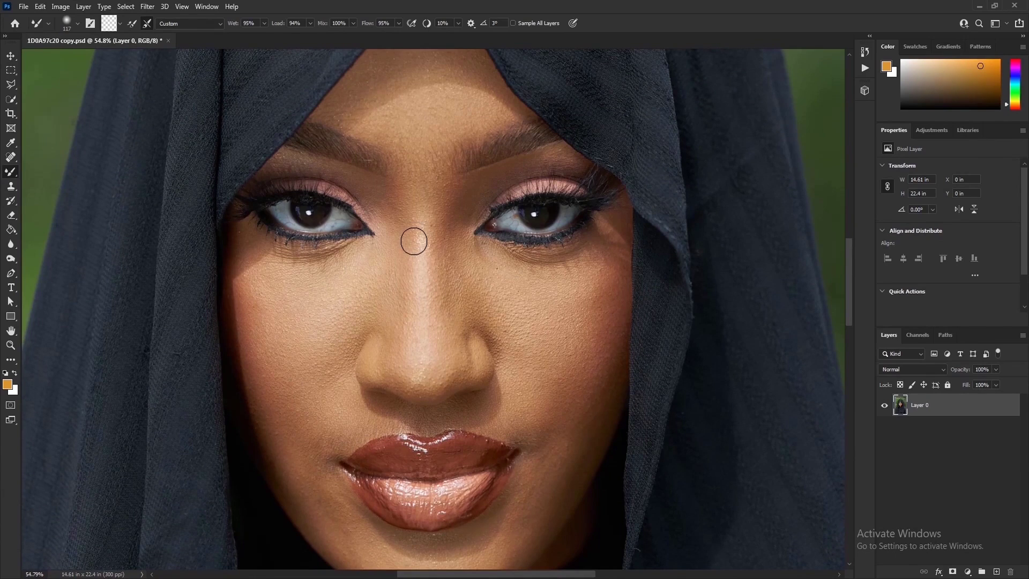
left_click(11, 157)
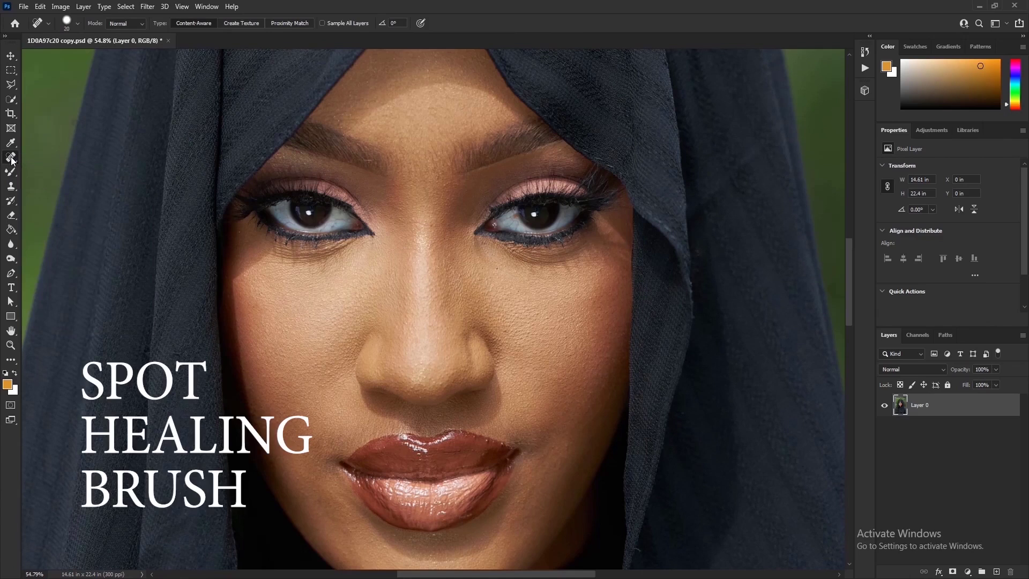
right_click(11, 158)
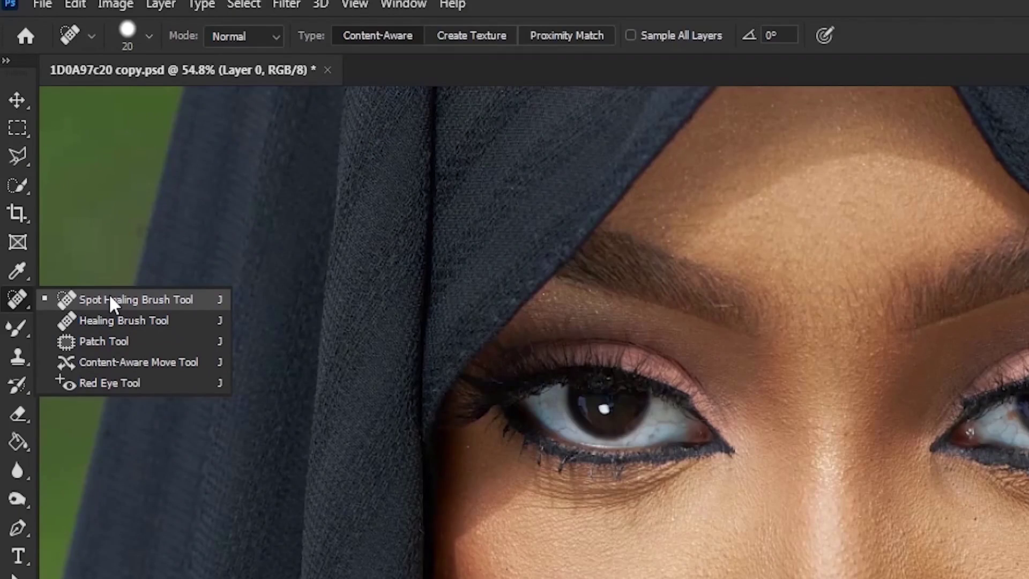
left_click(110, 299)
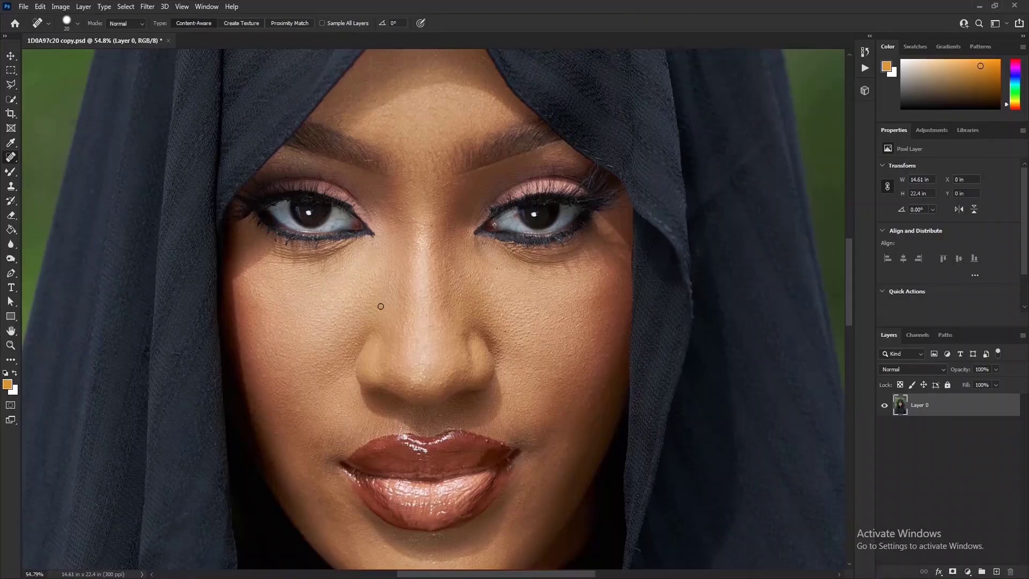
Step: Heal the small dark spot and nearby blemishes below the inner corner of the eye and on the cheek beside the nose
right_click(377, 267)
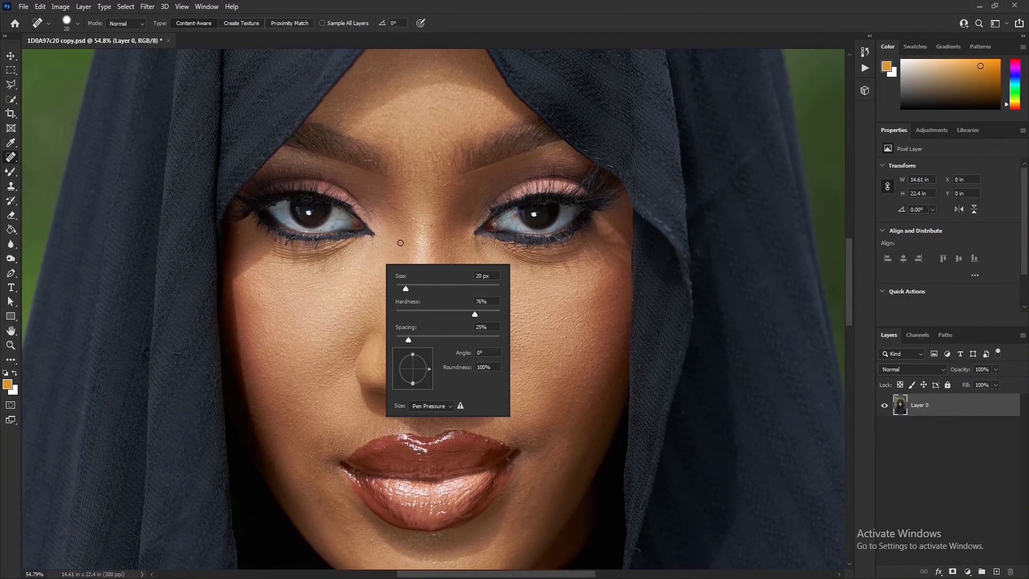
left_click(378, 247)
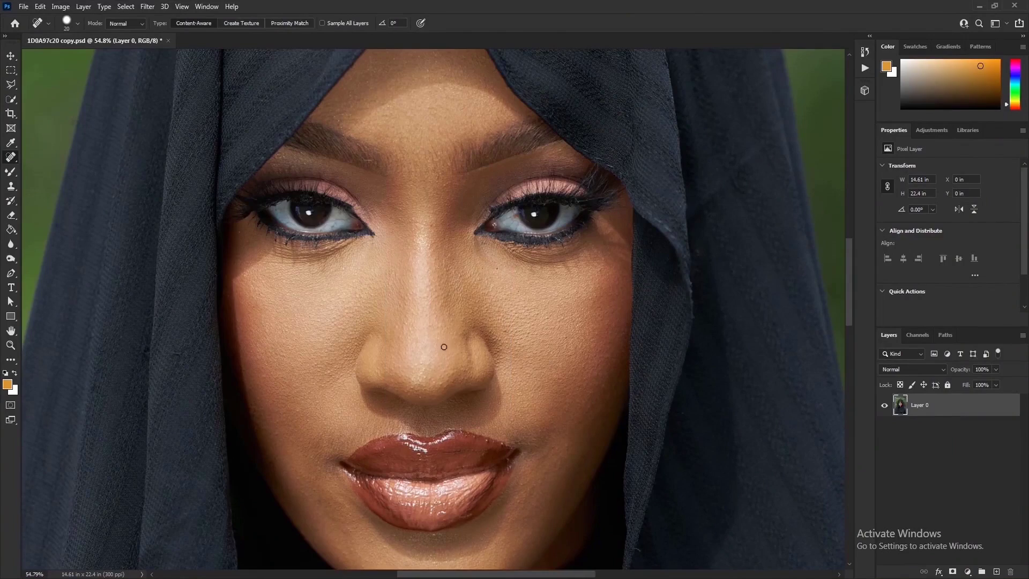
scroll(516, 335, "up", 5)
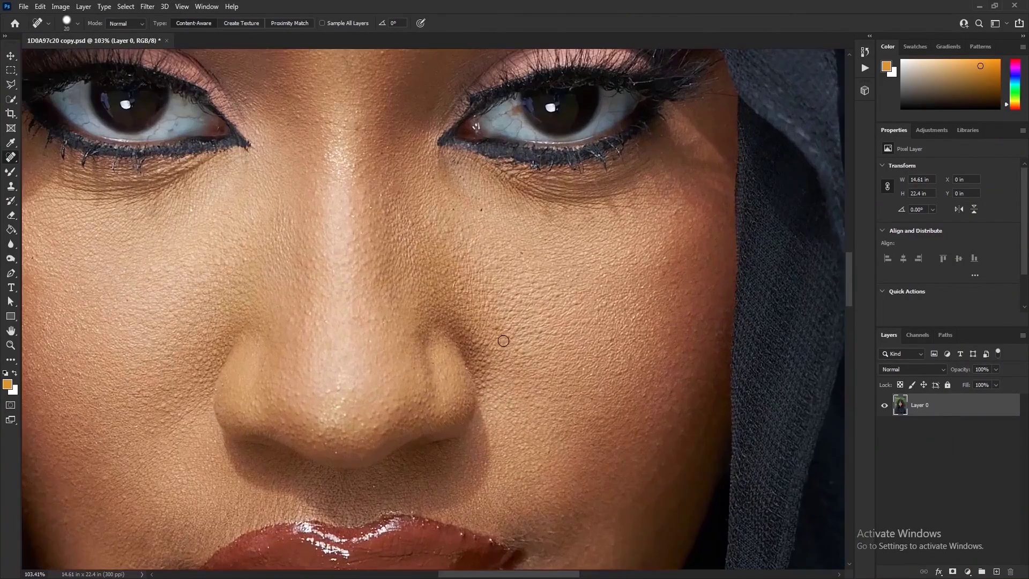
left_click(494, 324)
left_click(480, 209)
left_click(522, 253)
left_click(452, 213)
Step: Heal the remaining small blemishes at the tip of the nose, above the upper lip and on the chin
scroll(540, 412, "down", 1)
left_click(352, 448)
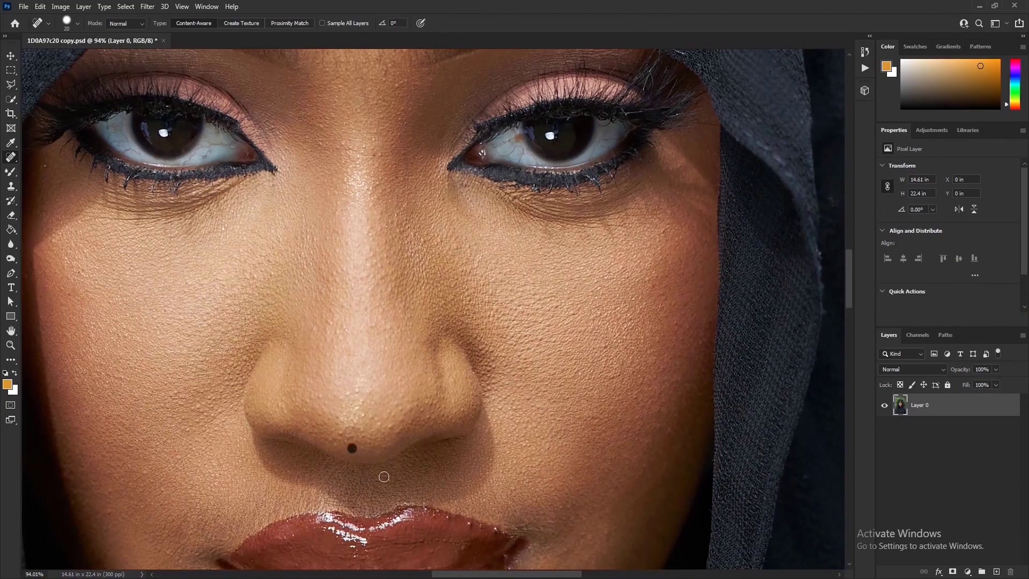
left_click(389, 478)
scroll(518, 370, "down", 5)
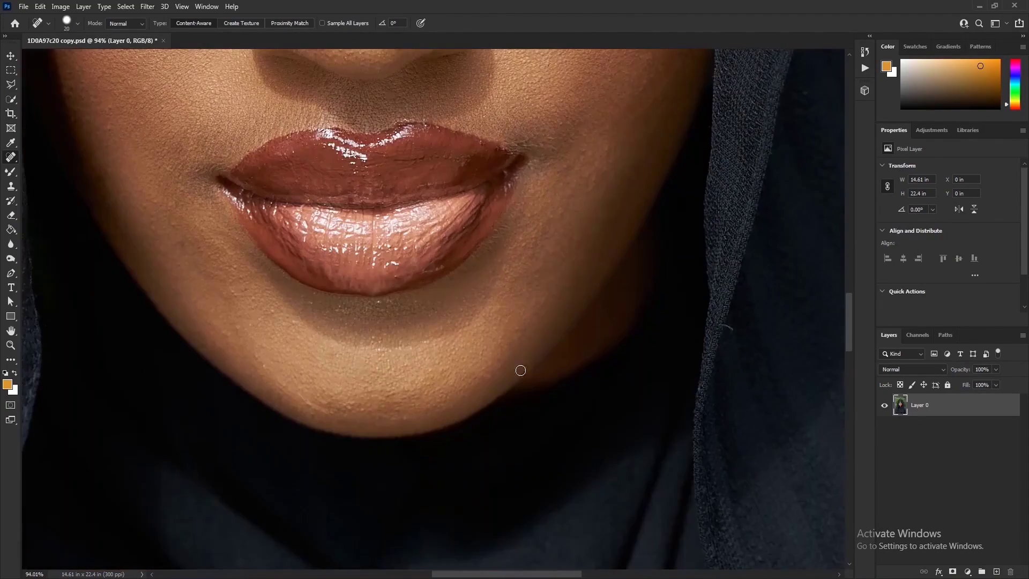
left_click(349, 400)
scroll(349, 407, "up", 5)
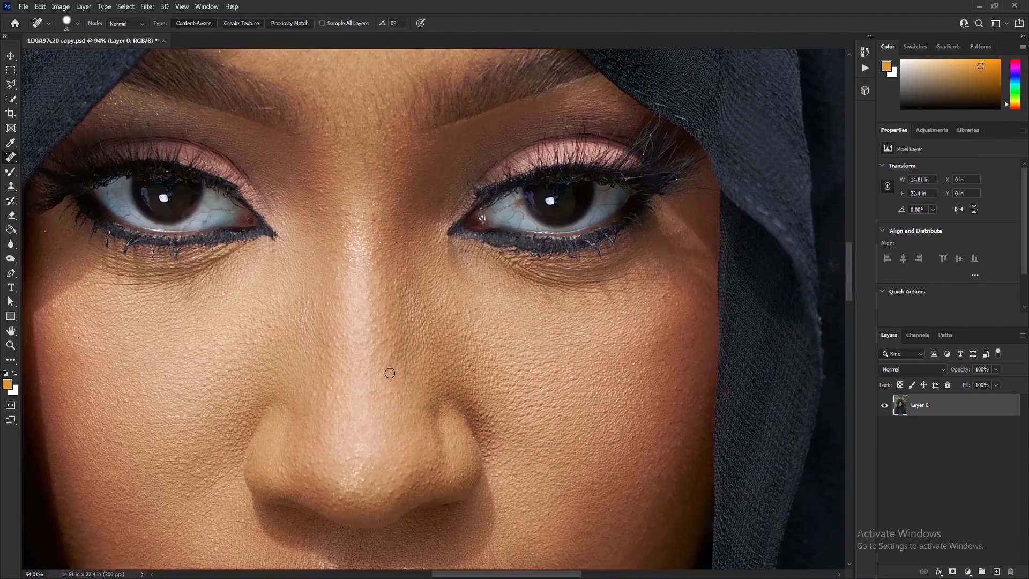
Step: Run the Frequency Separation action from the Frequency Separation action set on the portrait
scroll(390, 372, "down", 6)
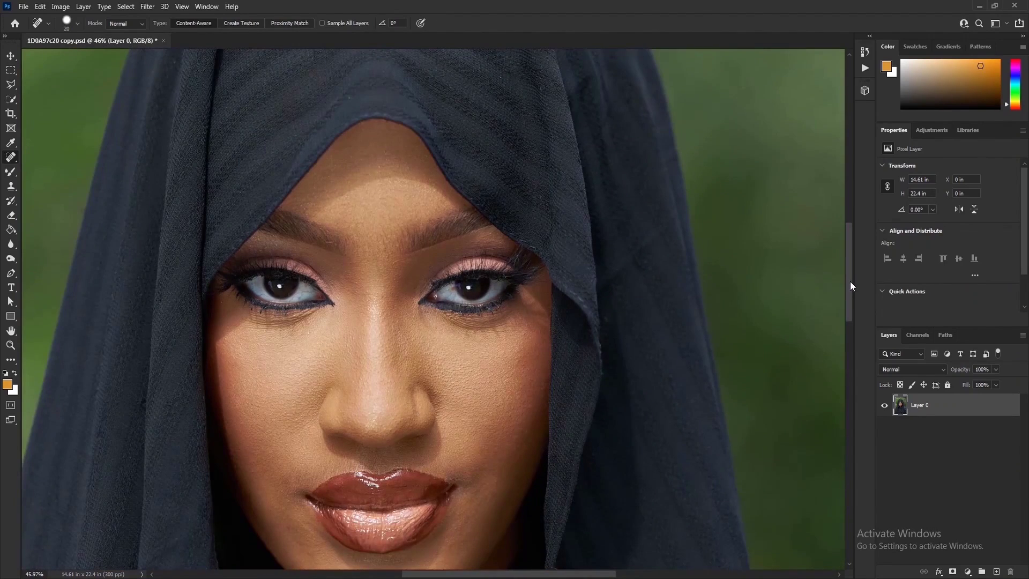
left_click_drag(850, 281, 852, 291)
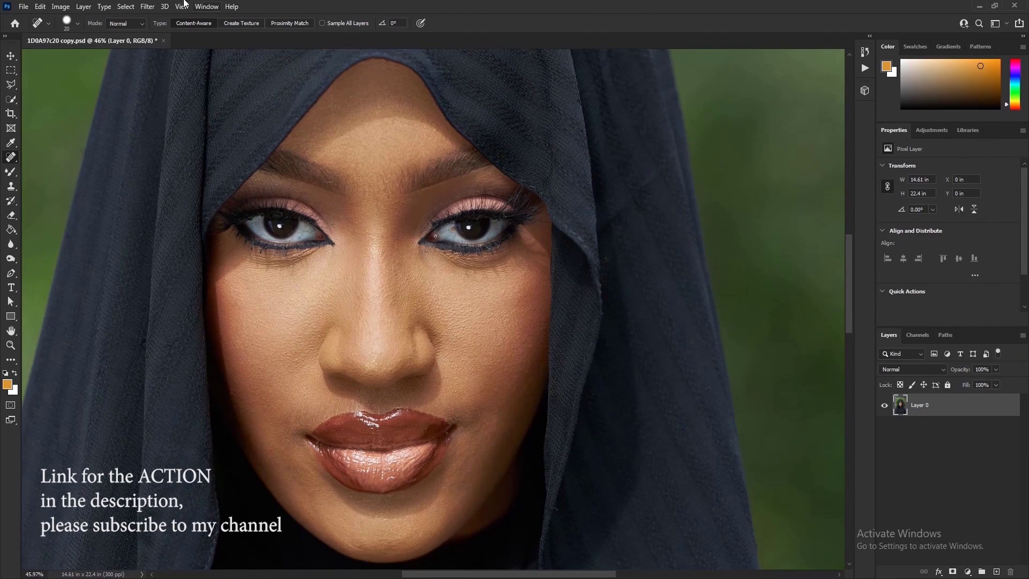
left_click(208, 7)
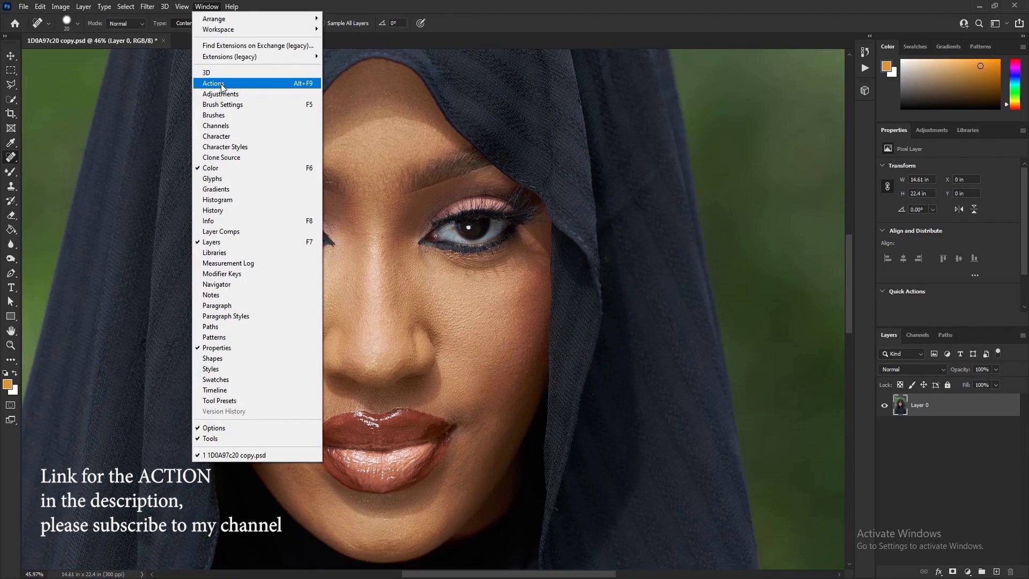
left_click(220, 84)
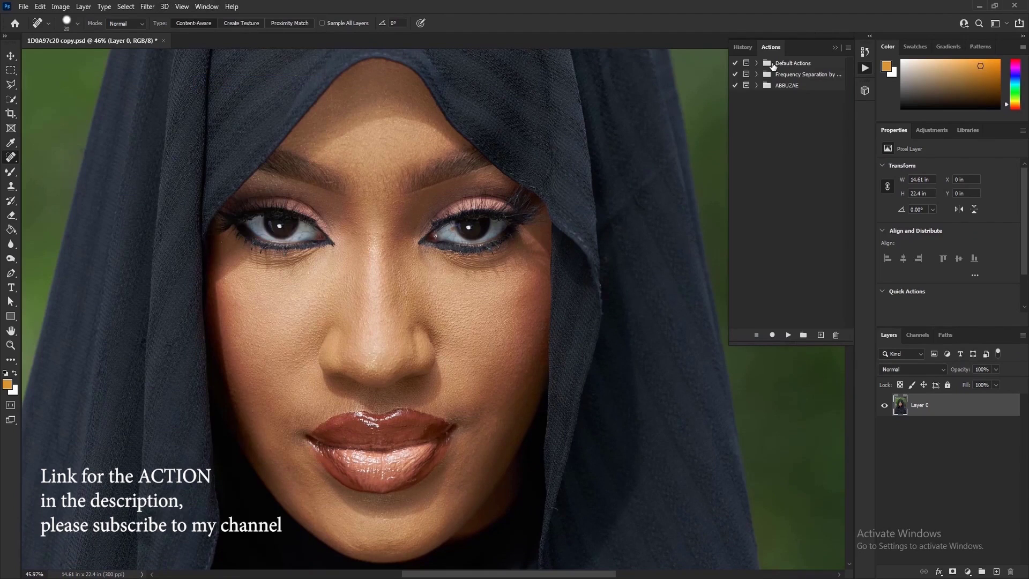
left_click(792, 76)
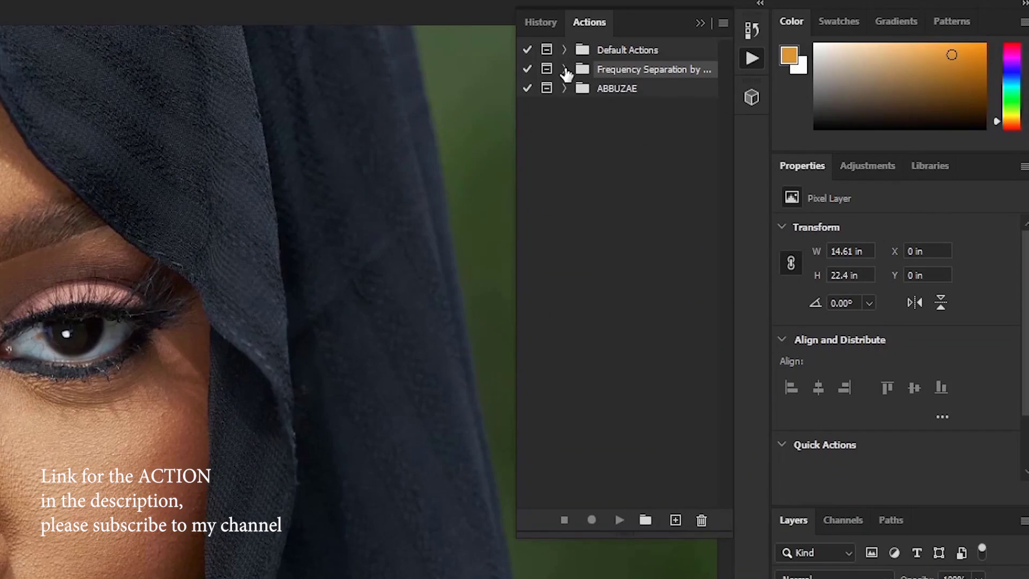
left_click(564, 69)
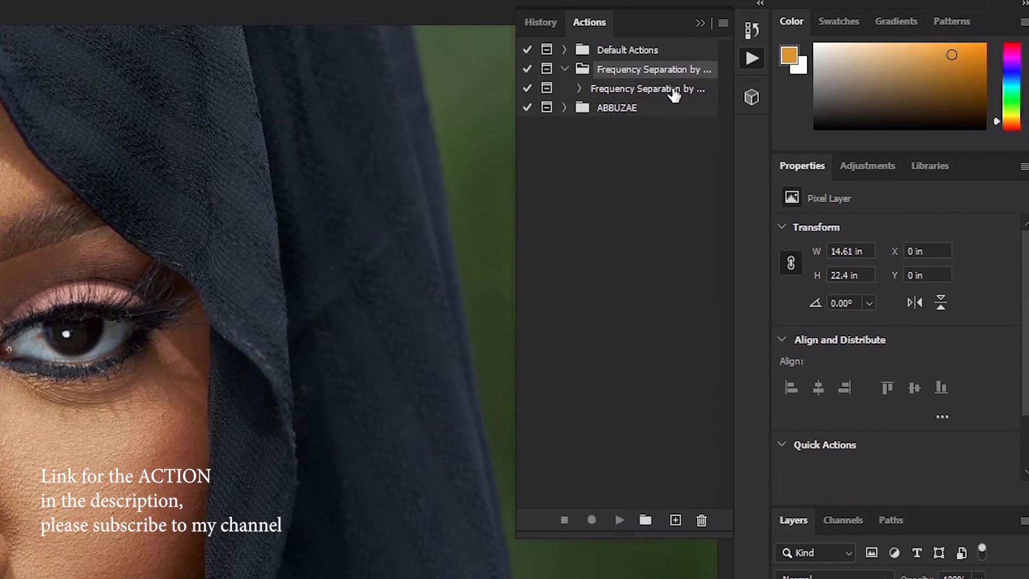
left_click(649, 90)
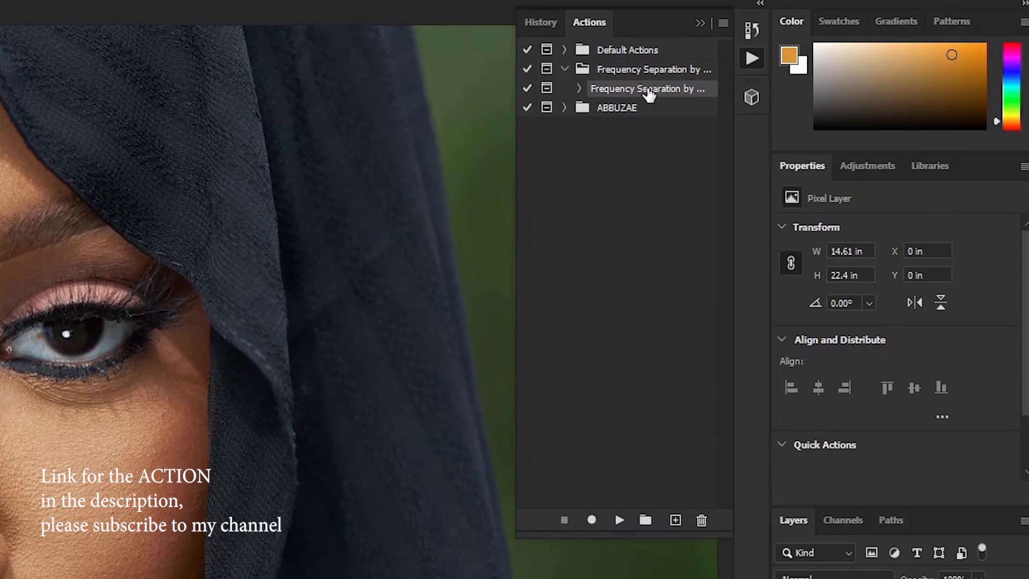
left_click(618, 521)
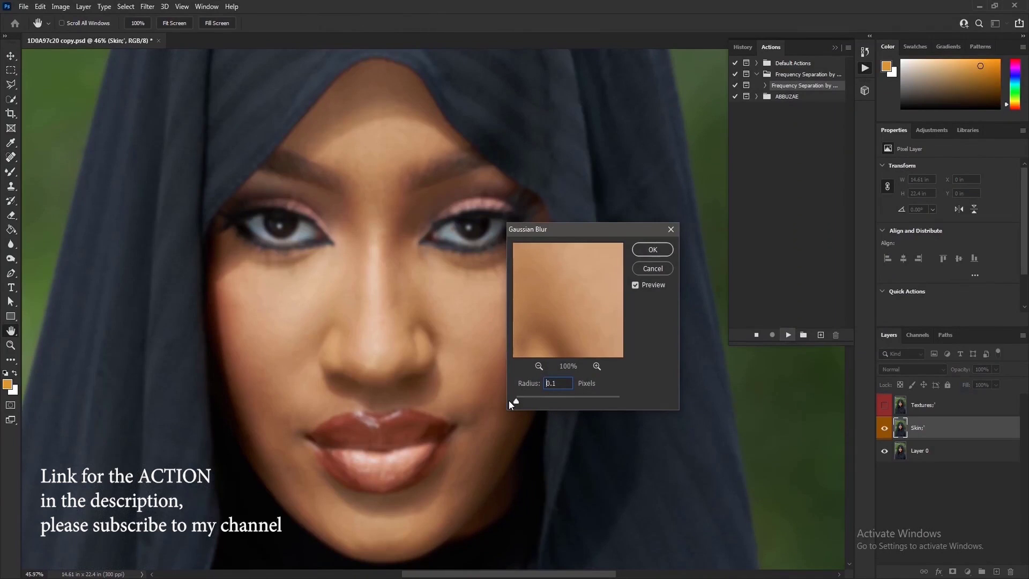
Step: Set the Skin layer's Gaussian Blur radius to about 2.9 pixels and apply it
left_click_drag(509, 401, 509, 401)
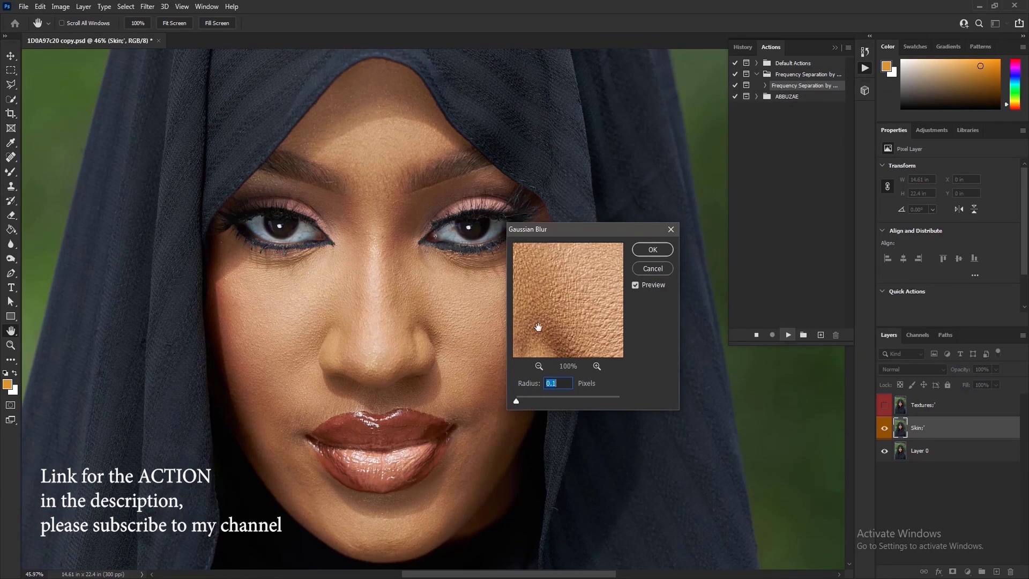
left_click_drag(547, 323, 572, 320)
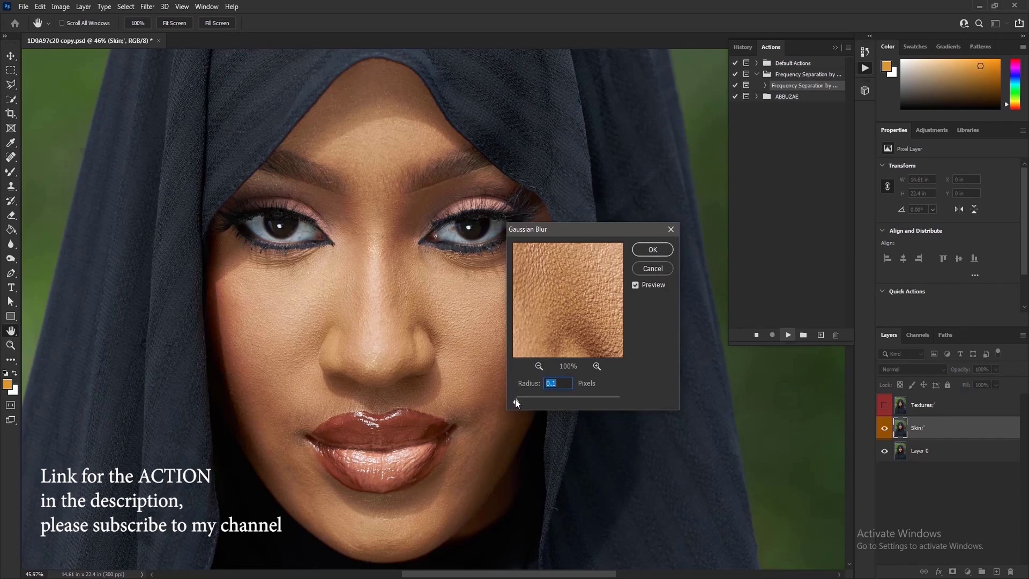
left_click_drag(515, 399, 526, 403)
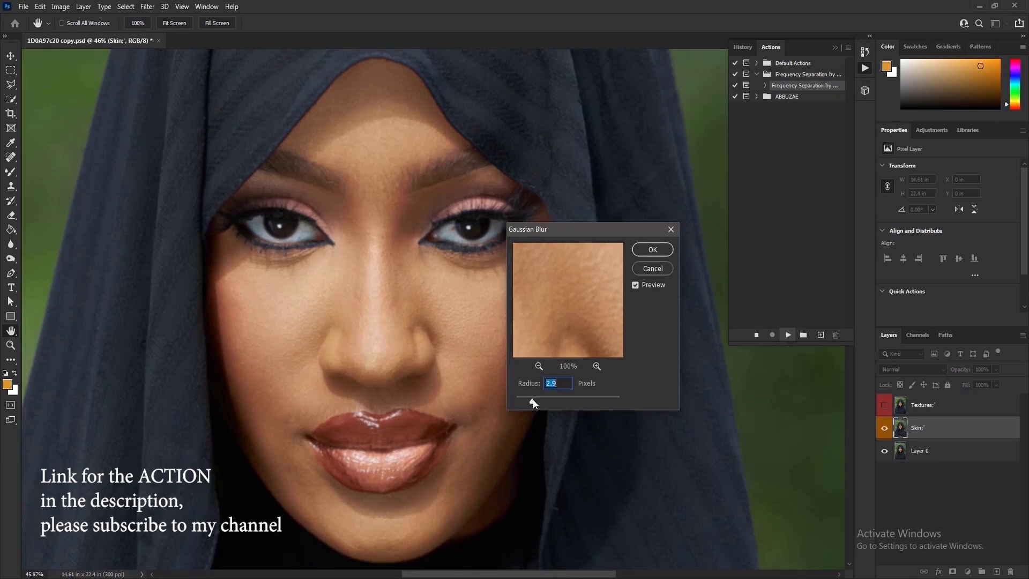
left_click_drag(532, 398, 533, 399)
left_click(651, 251)
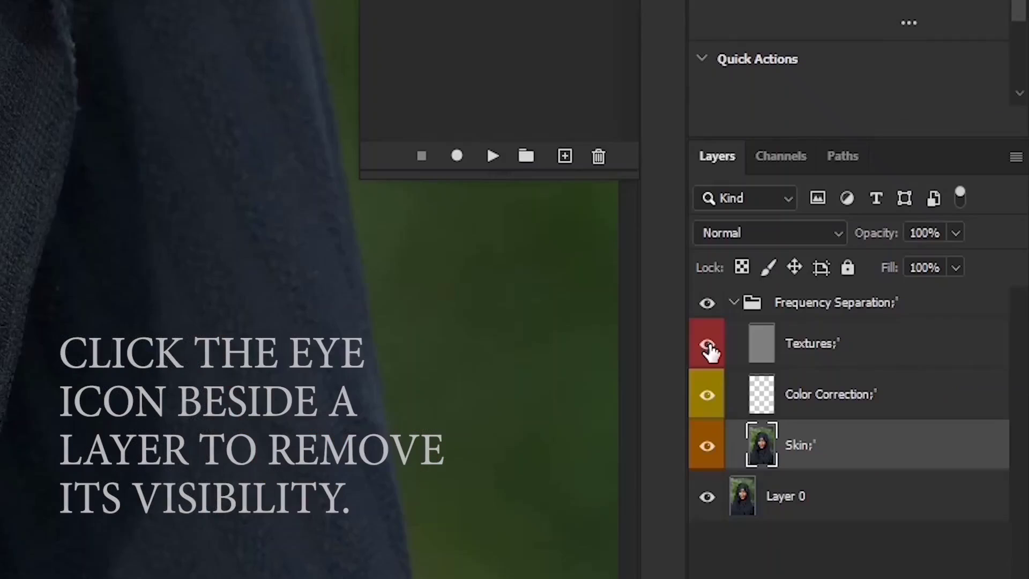
Step: Hide the Textures layer and choose the Mixer Brush with a 117 px Soft Round Pressure Opacity and Flow tip at 0% hardness
left_click(708, 348)
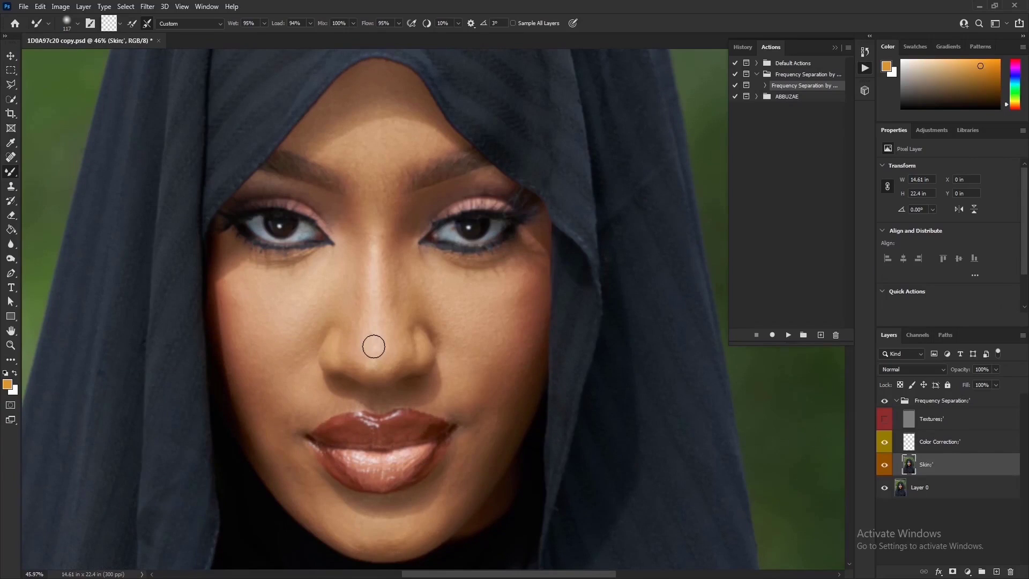
right_click(12, 173)
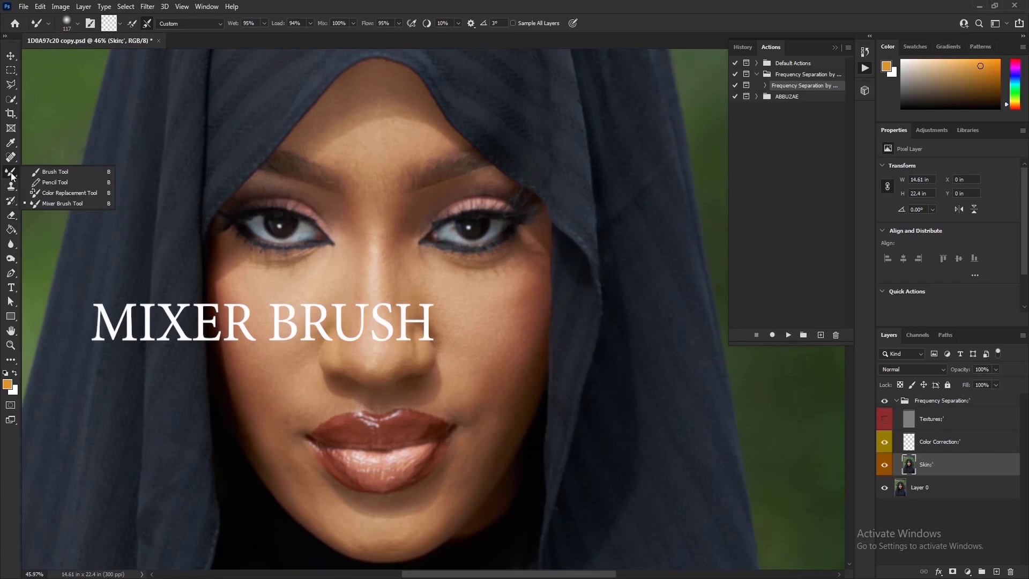
left_click(63, 203)
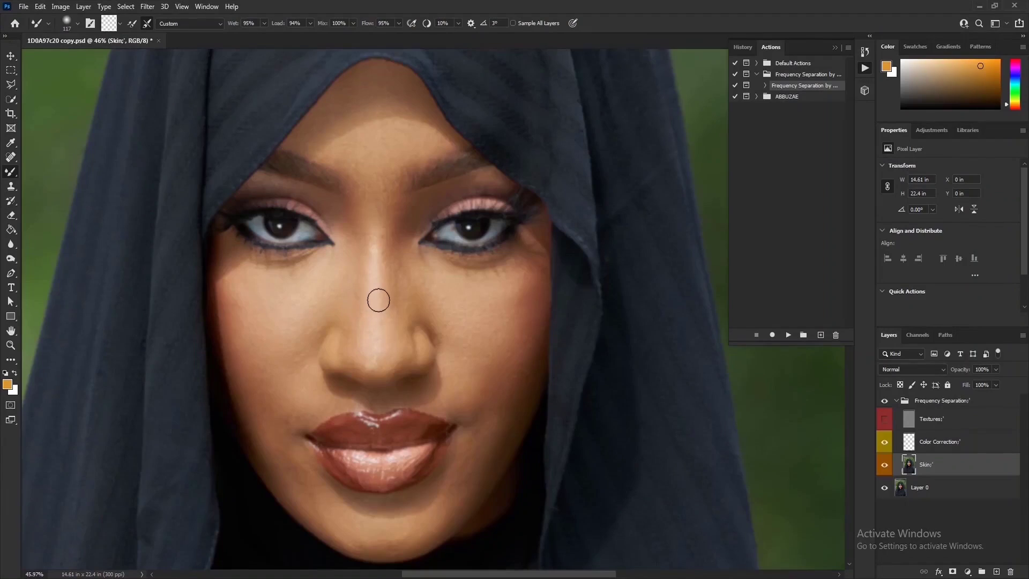
right_click(631, 494)
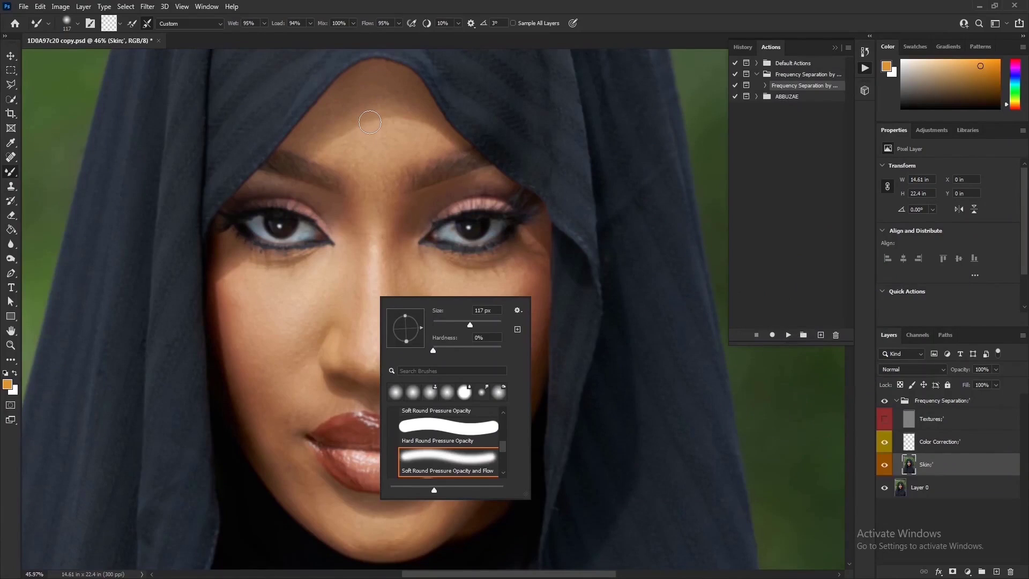
key("Return")
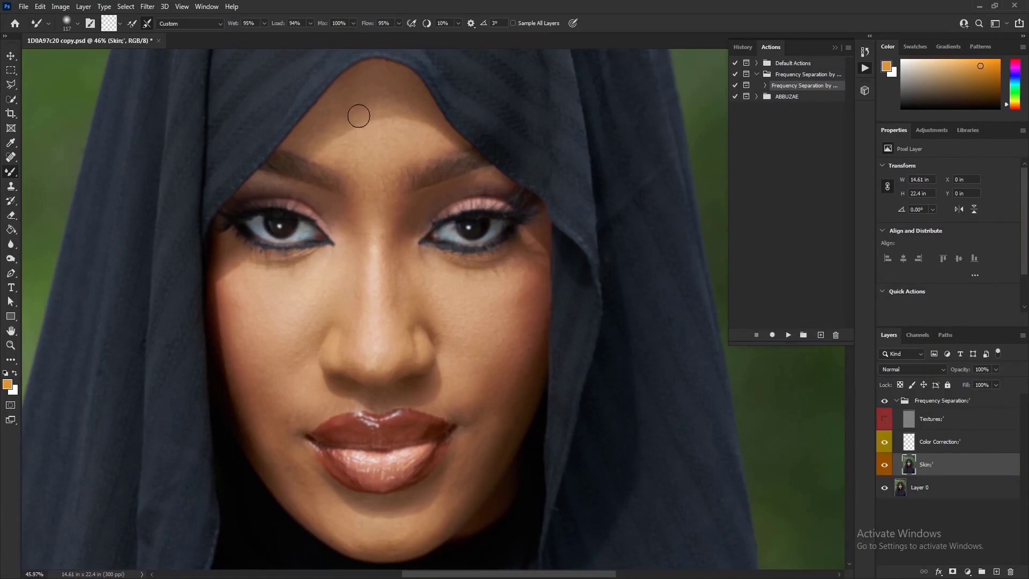
Step: Blend the skin tones across the forehead on the Skin layer with the Mixer Brush, comparing with the Textures layer on and off
left_click_drag(379, 105, 381, 156)
mouse_move(382, 112)
left_mouse_down()
mouse_move(393, 139)
mouse_move(405, 118)
mouse_move(407, 135)
mouse_move(415, 115)
left_mouse_up()
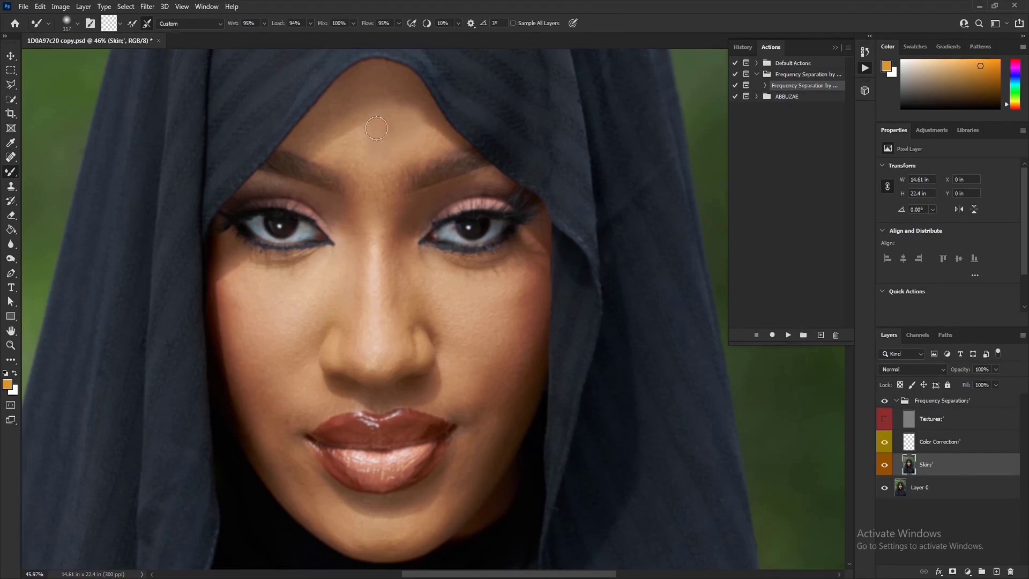
key("ctrl+z")
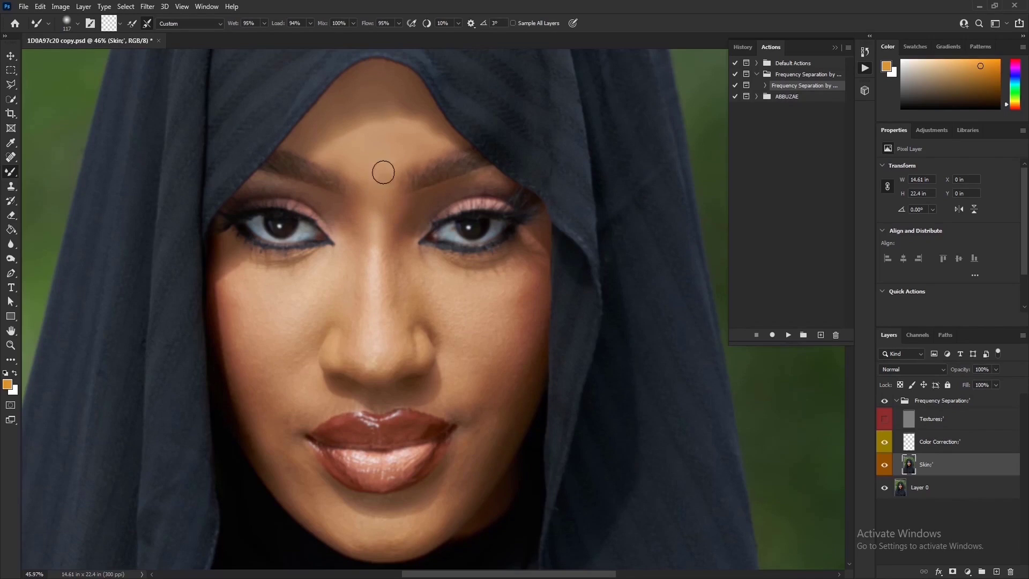
left_click(884, 419)
left_click(884, 419)
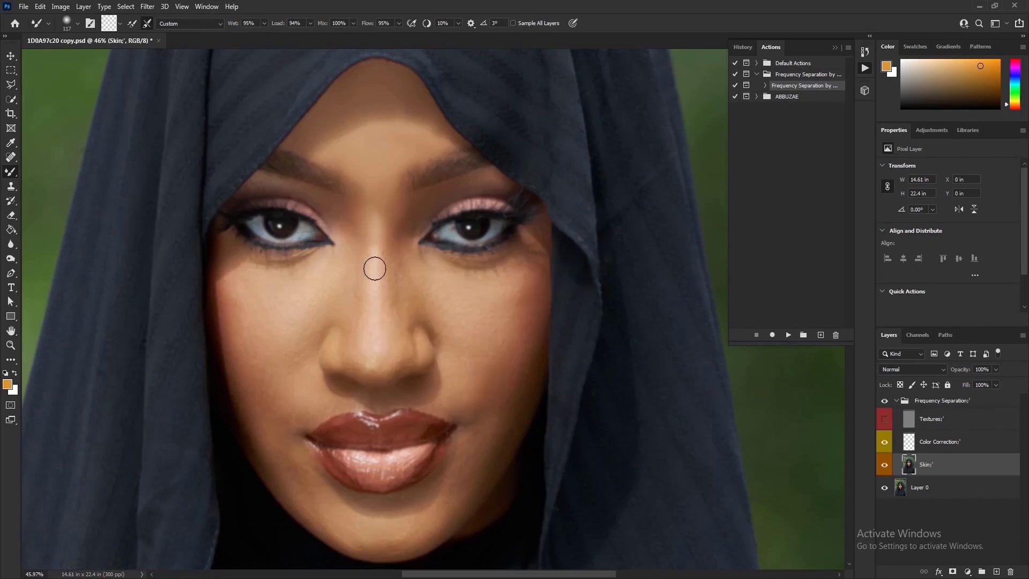
Step: Blend the skin along the nose with the Mixer Brush enlarged to 155 px, comparing with the Textures layer on and off
right_click(374, 269)
left_click_drag(426, 294, 431, 294)
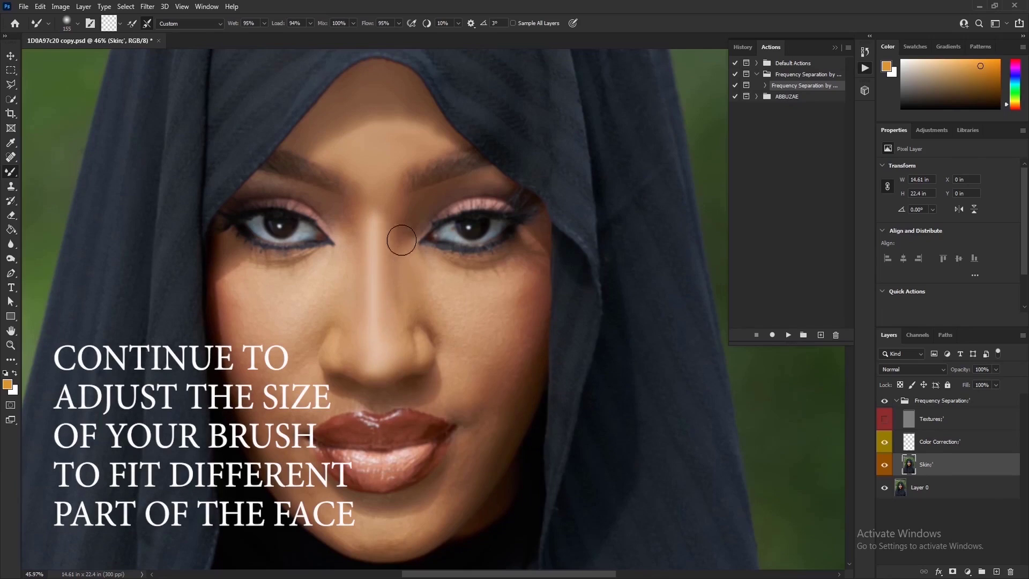
left_click(884, 419)
left_click(884, 419)
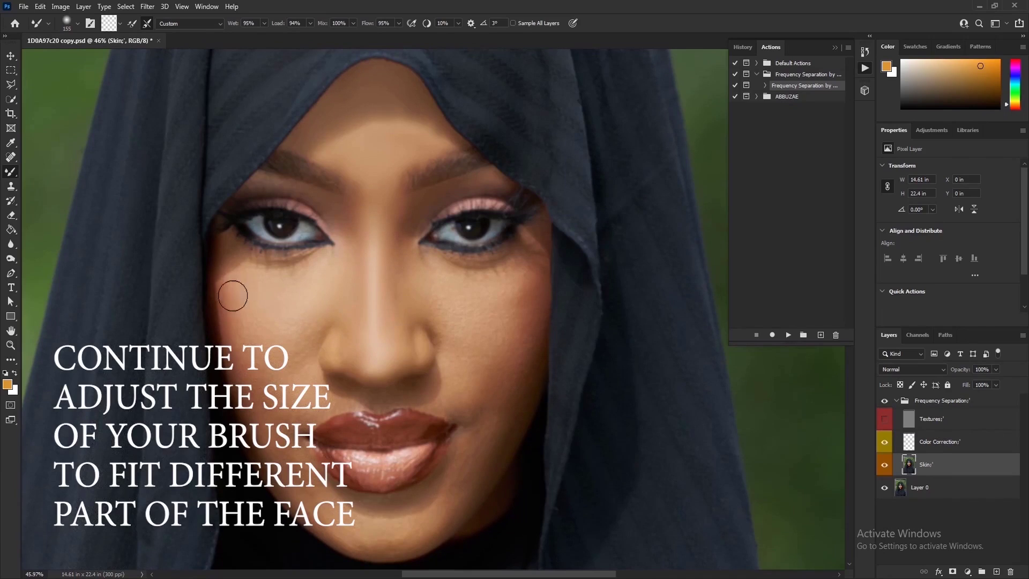
Step: Smooth the skin tones on both cheeks of the Skin layer, adjusting the Mixer Brush size to fit each area
right_click(292, 317)
left_click_drag(394, 350, 405, 350)
left_click_drag(247, 320, 283, 376)
mouse_move(496, 323)
left_mouse_down()
mouse_move(496, 337)
mouse_move(470, 322)
left_mouse_up()
right_click(487, 333)
left_click_drag(594, 364, 583, 364)
mouse_move(522, 312)
left_mouse_down()
mouse_move(513, 383)
mouse_move(423, 278)
left_mouse_up()
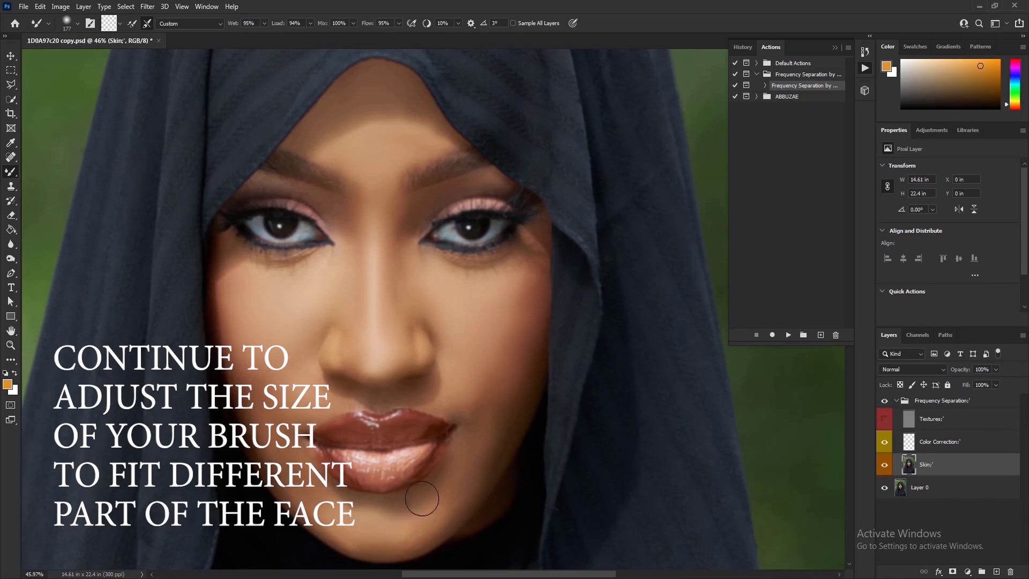
Step: Blend the chin and jaw tones with a resized Mixer Brush, ending at 165 px, and compare with the Textures layer on and off
right_click(442, 512)
left_click_drag(537, 408, 528, 408)
left_click_drag(349, 539, 477, 463)
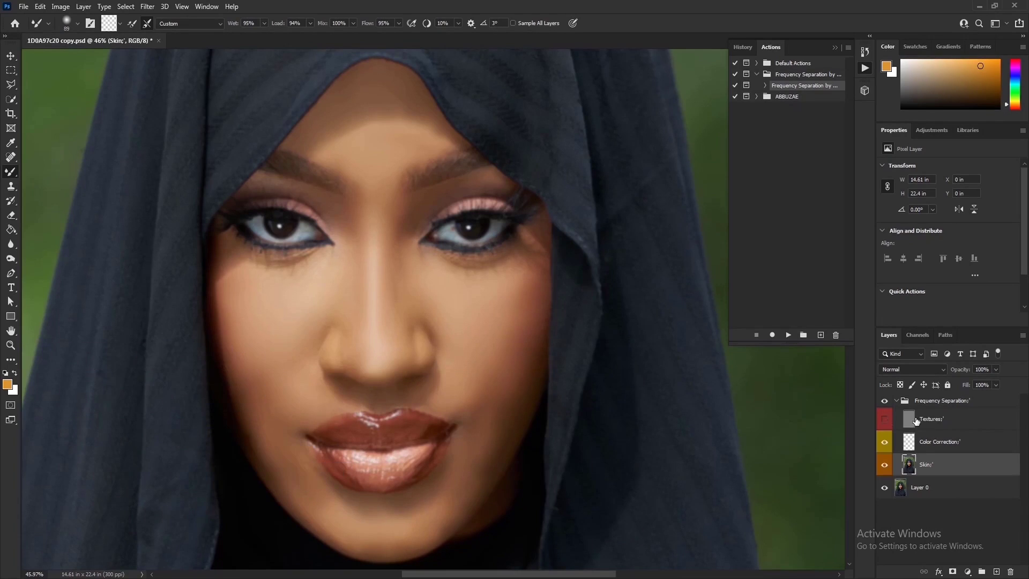
left_click(884, 419)
left_click(884, 419)
right_click(444, 504)
left_click_drag(528, 408, 532, 408)
right_click(281, 477)
left_click_drag(368, 408, 373, 408)
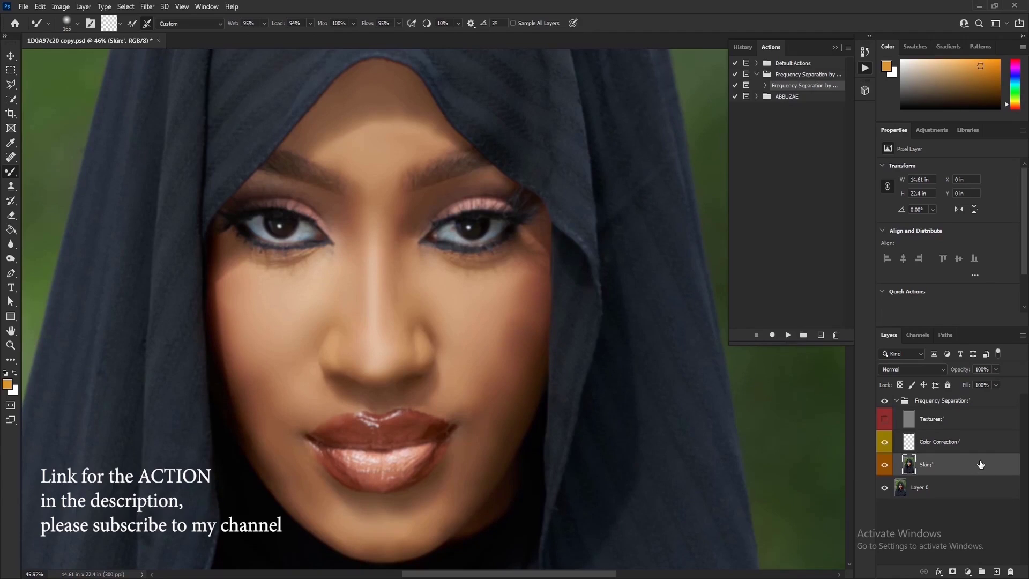
Step: Show the Textures layer again and compare the retouched face with the Frequency Separation group on and off
left_click(885, 422)
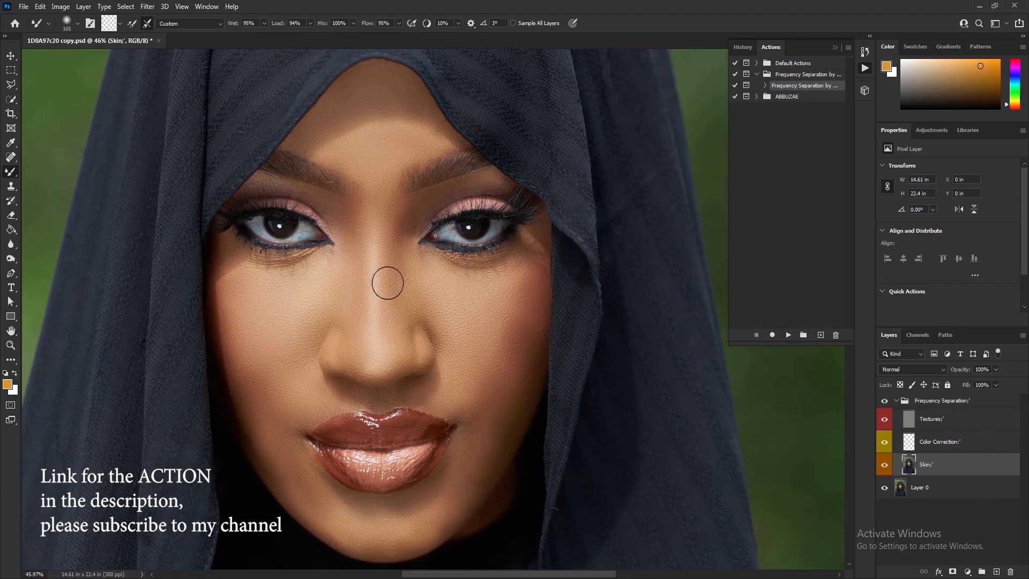
scroll(415, 252, "up", 2)
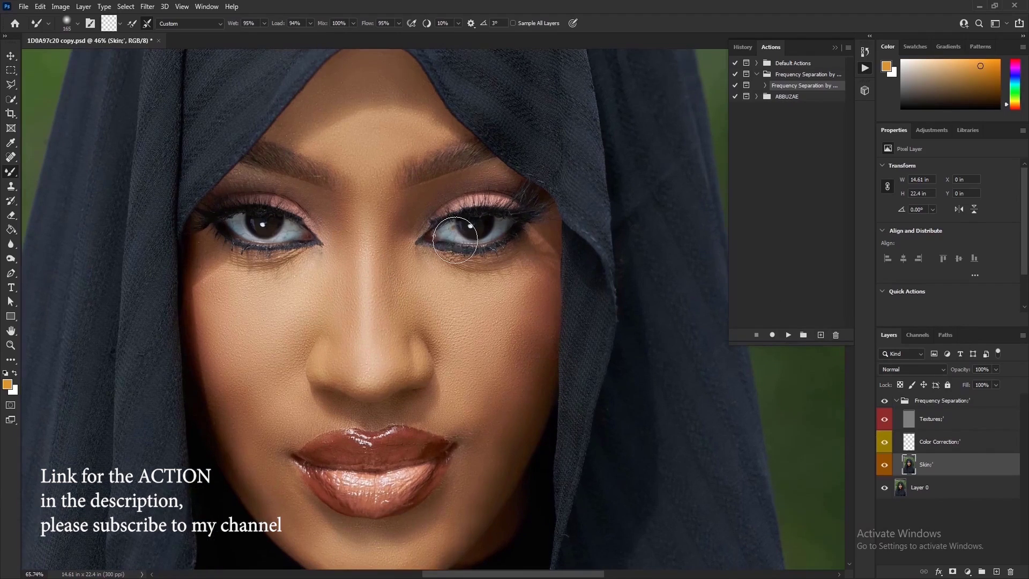
scroll(429, 248, "up", 3)
scroll(453, 241, "down", 3)
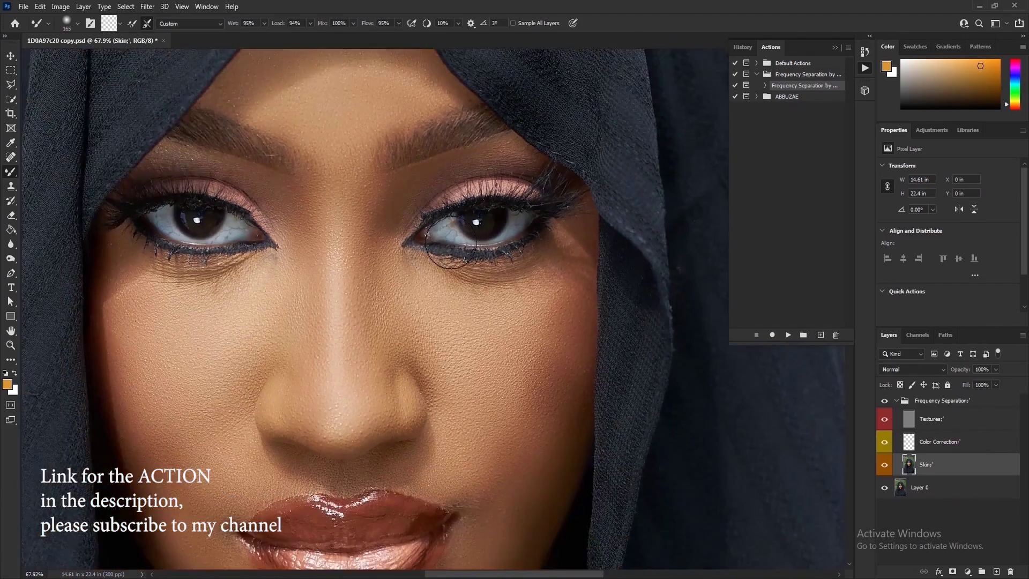
scroll(450, 242, "down", 3)
scroll(448, 245, "up", 3)
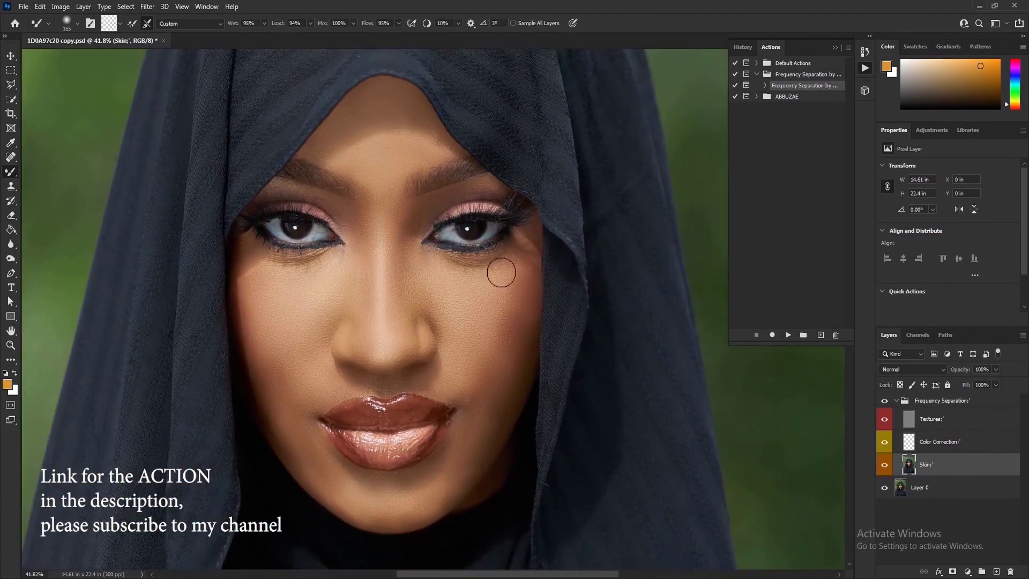
left_click(884, 401)
left_click(884, 401)
Step: Blend the remaining uneven tones along the cheeks and jawline on the Skin layer with the 165 px Mixer Brush
mouse_move(499, 328)
left_mouse_down()
mouse_move(502, 339)
mouse_move(522, 275)
mouse_move(498, 330)
mouse_move(508, 363)
mouse_move(500, 395)
left_mouse_up()
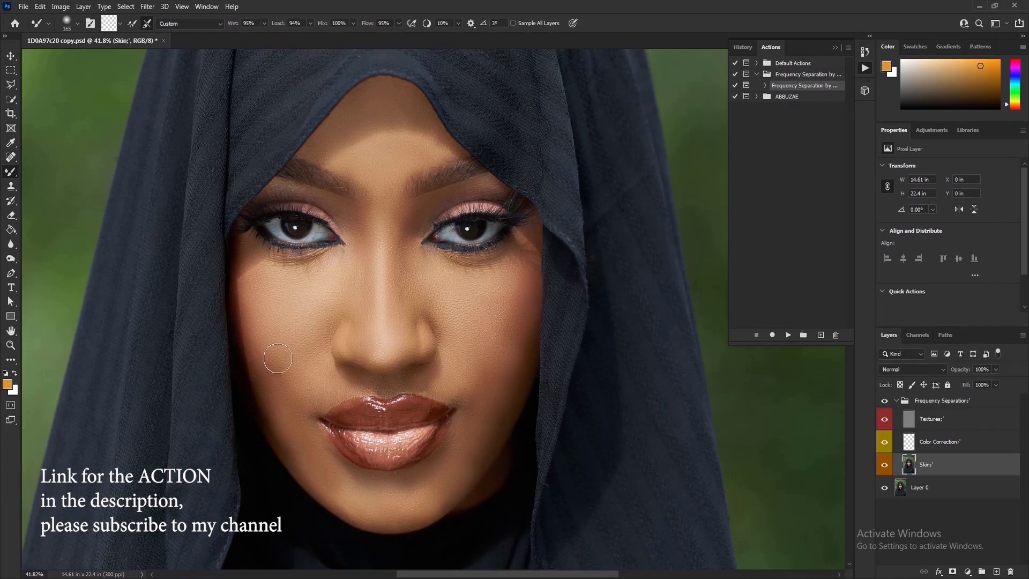
left_click_drag(452, 480, 492, 415)
left_click_drag(477, 460, 460, 480)
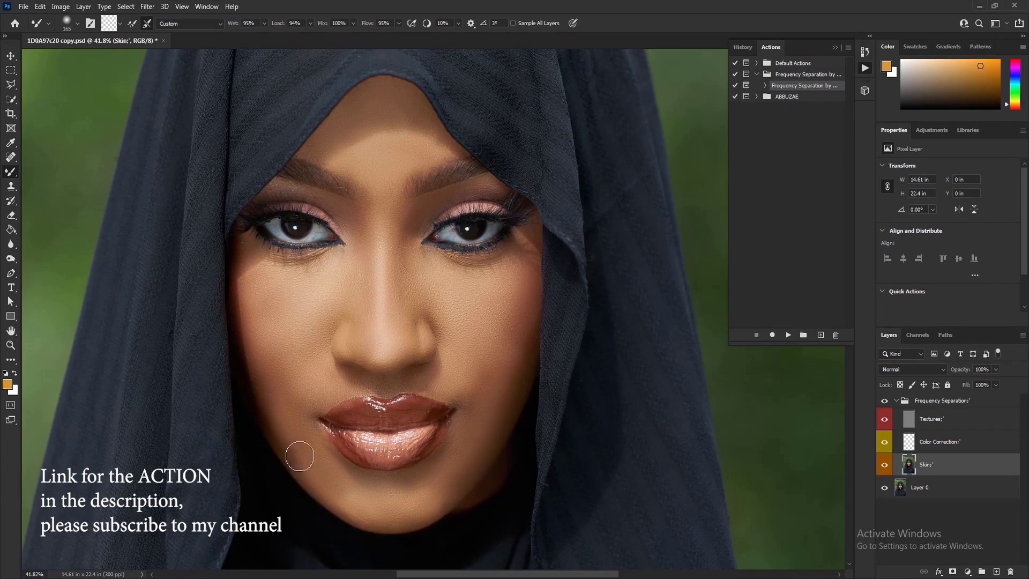
left_click_drag(300, 457, 261, 368)
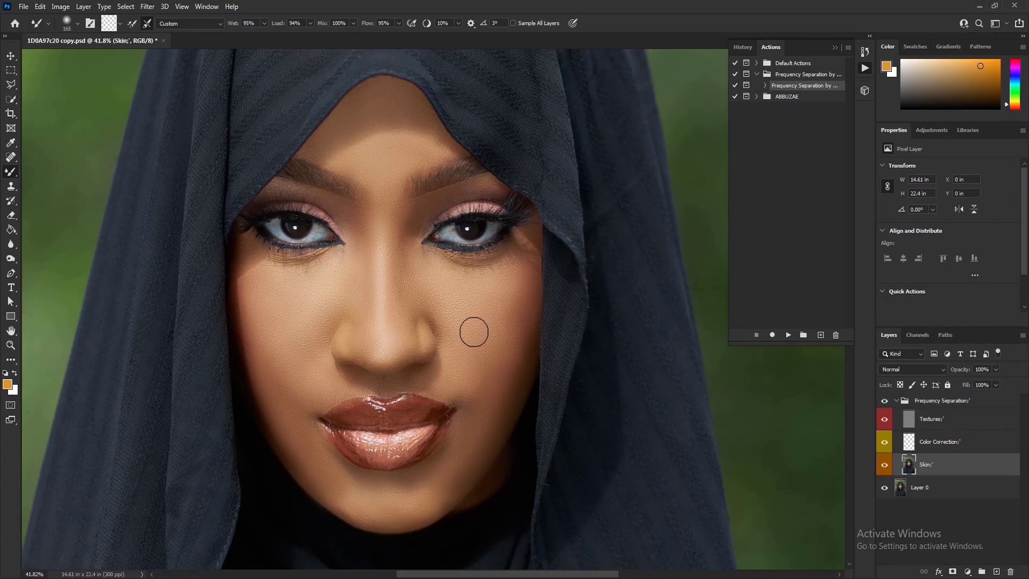
Step: Collapse the Actions panel and duplicate the Textures layer
scroll(437, 344, "up", 3)
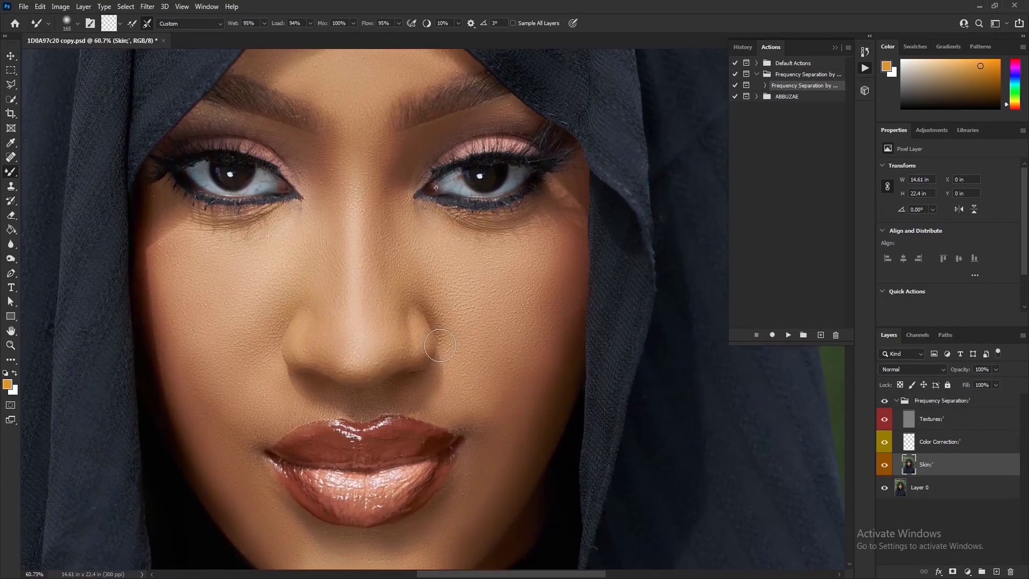
scroll(440, 345, "up", 3)
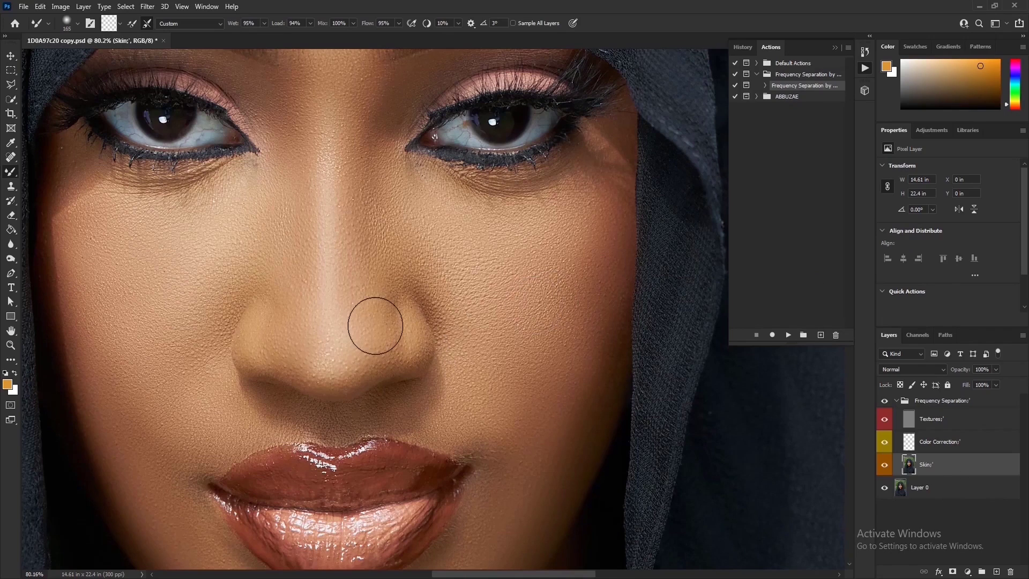
scroll(375, 325, "down", 2)
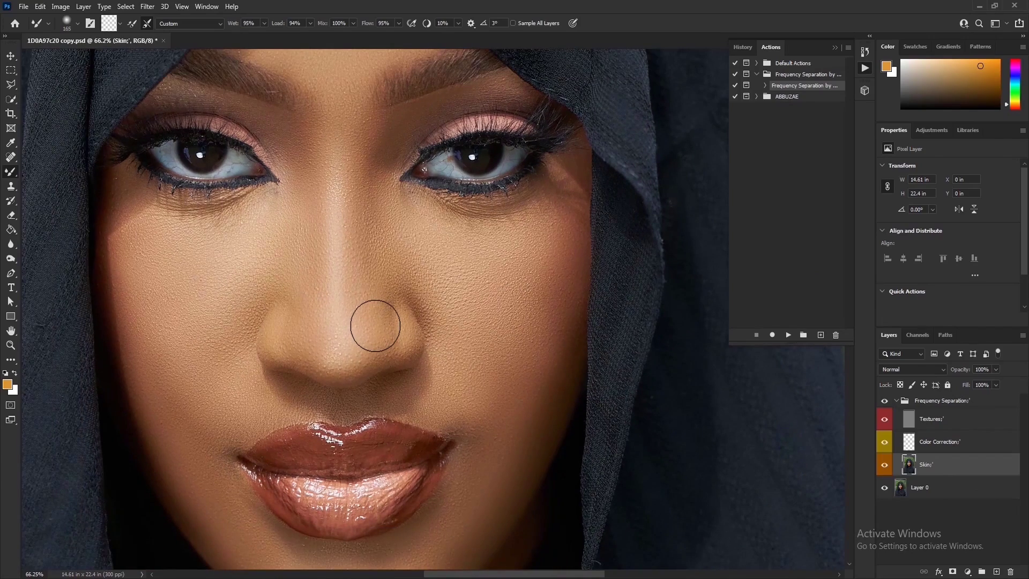
scroll(375, 326, "down", 3)
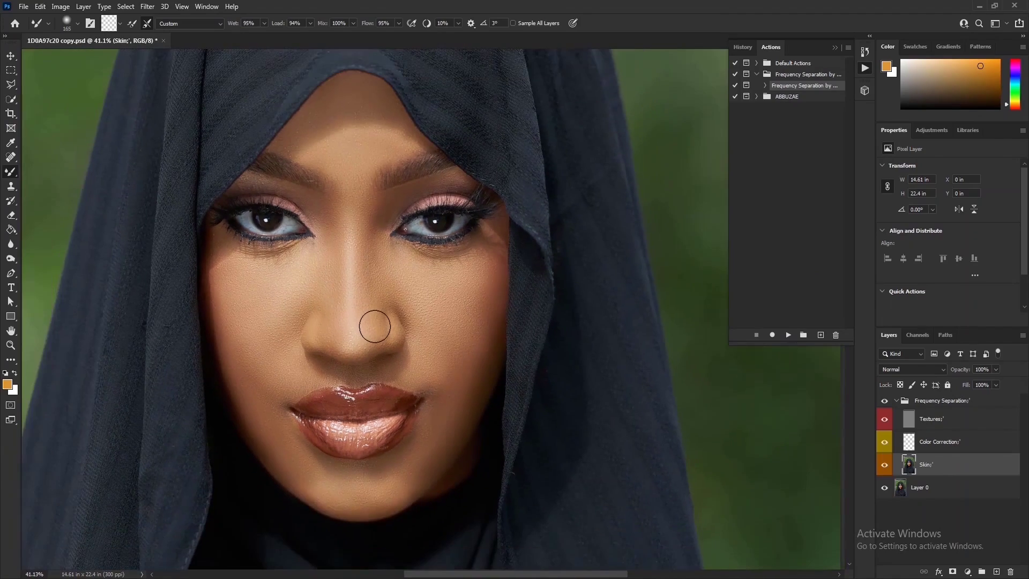
left_click(834, 49)
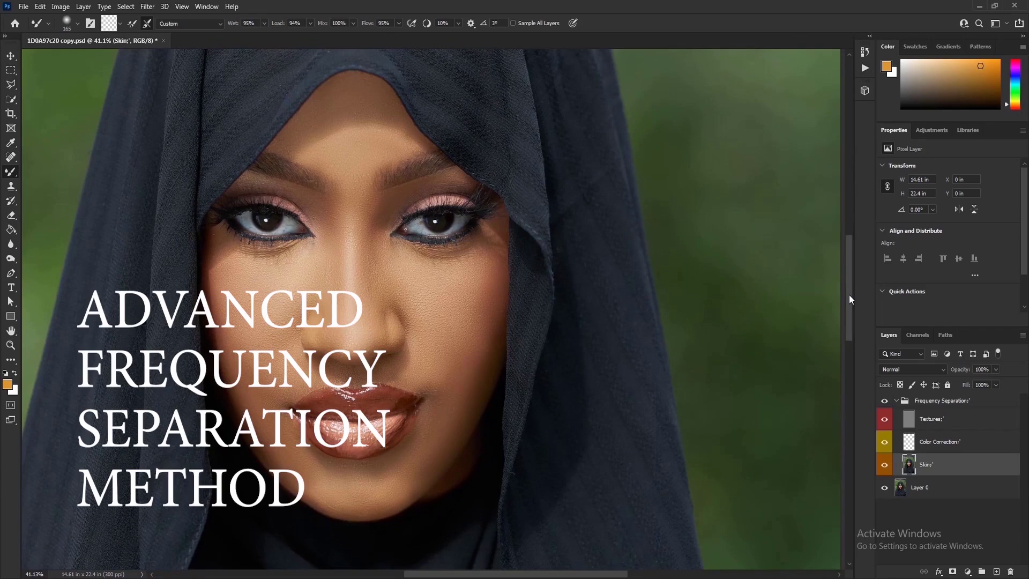
left_click_drag(848, 294, 849, 290)
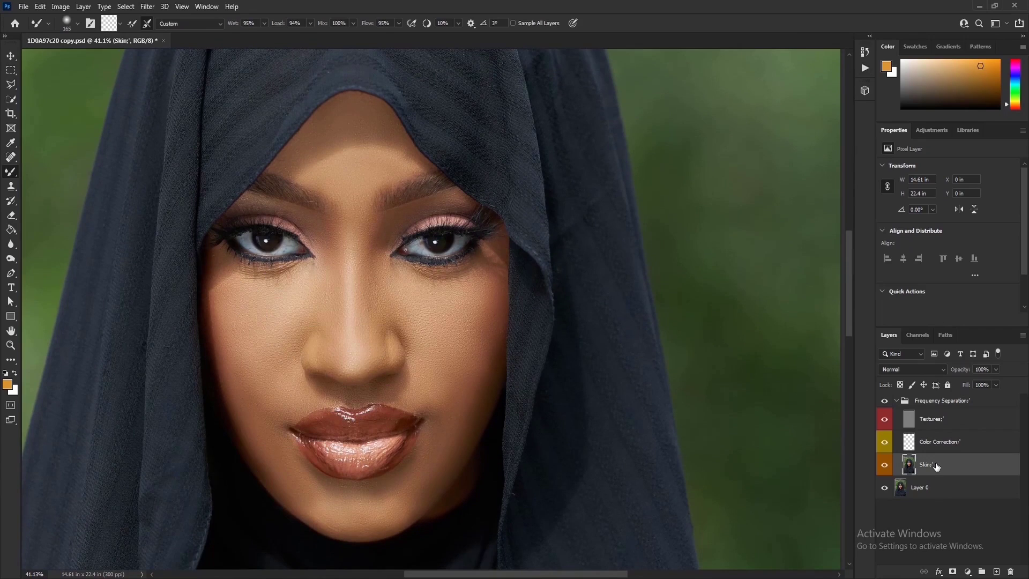
left_click(963, 426)
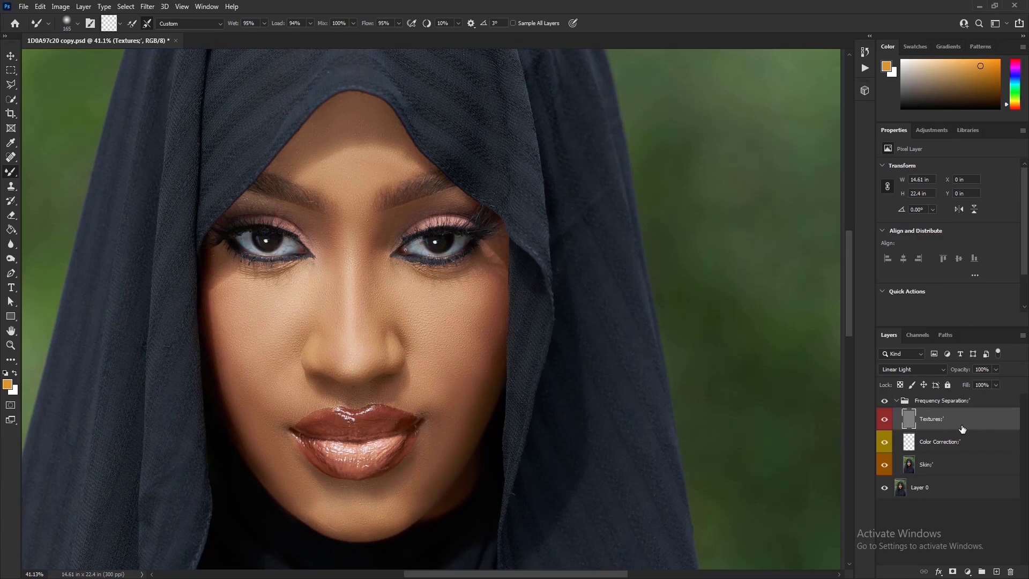
key("ctrl+j")
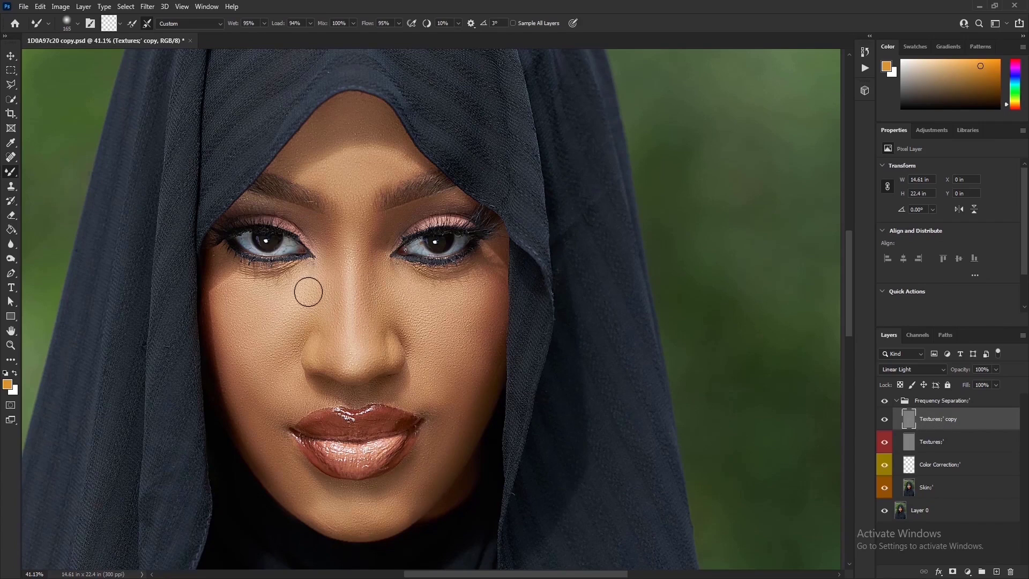
Step: Convert the duplicated Textures layer to a smart object
scroll(309, 290, "up", 2)
scroll(309, 292, "up", 1)
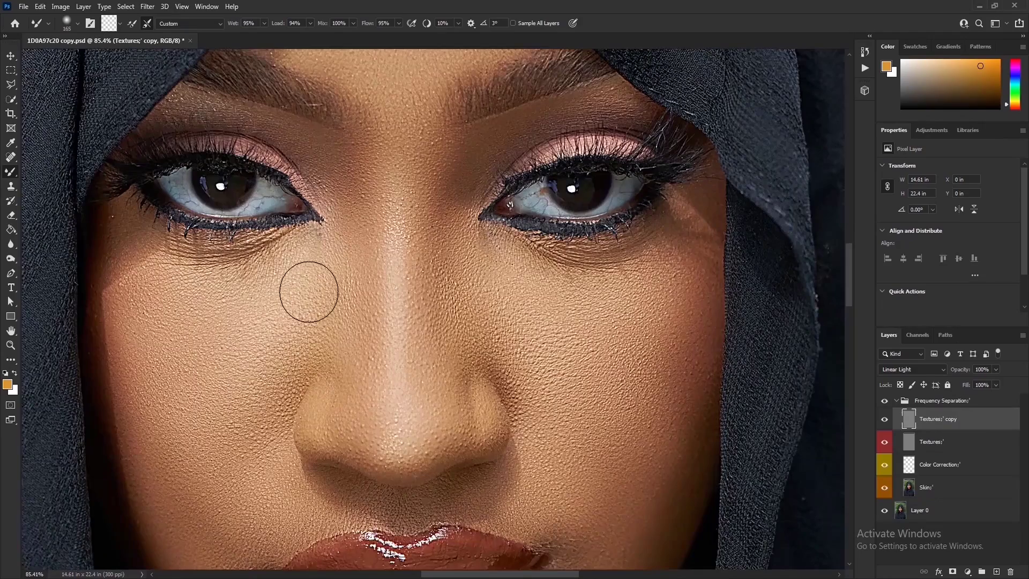
scroll(309, 294, "down", 3)
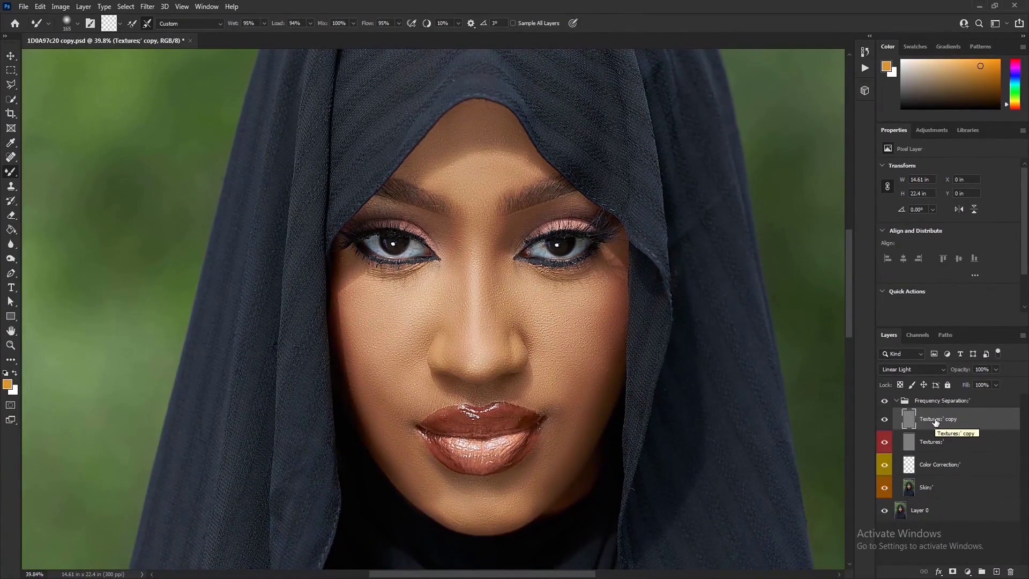
right_click(969, 425)
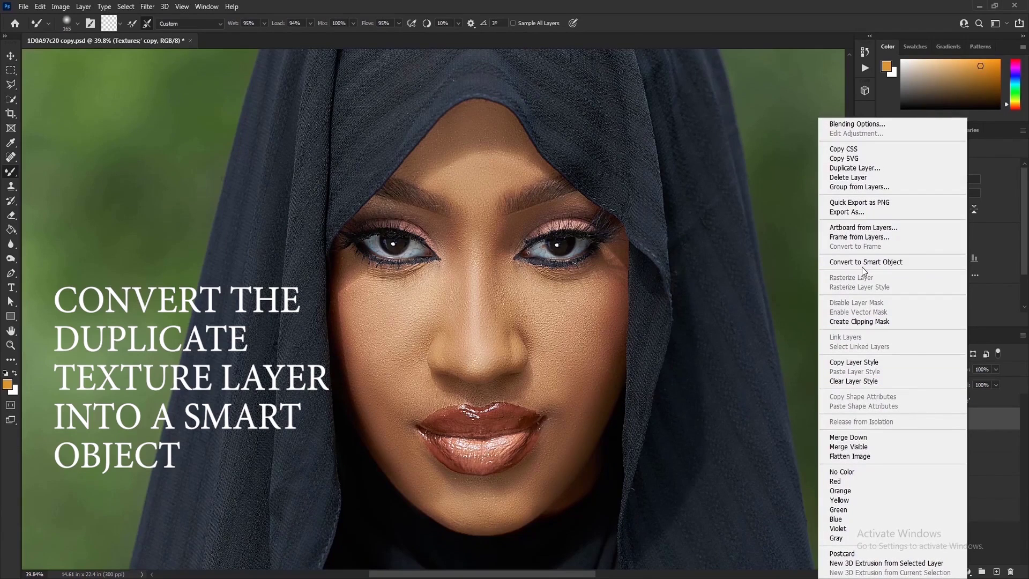
right_click(985, 425)
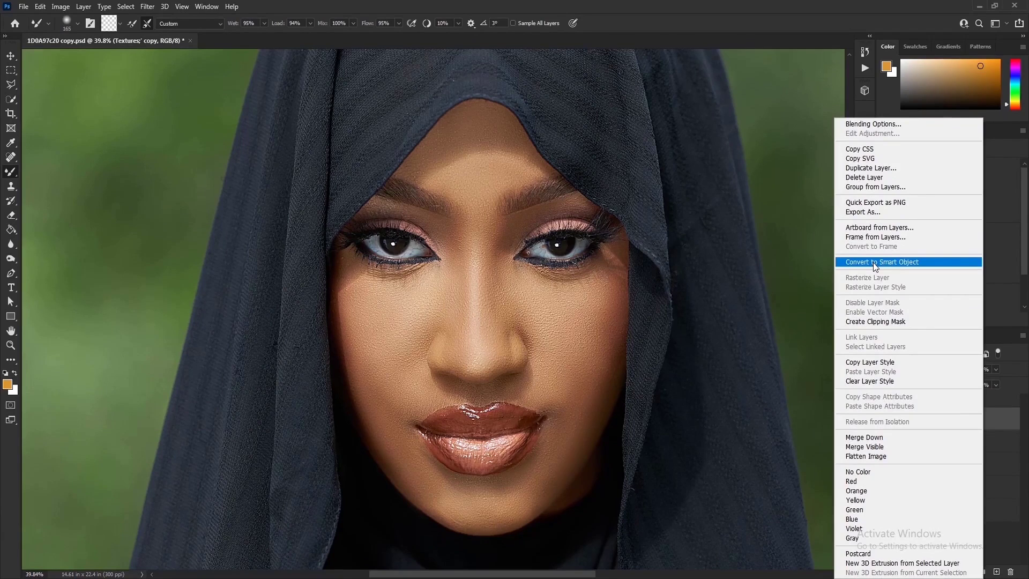
left_click(872, 262)
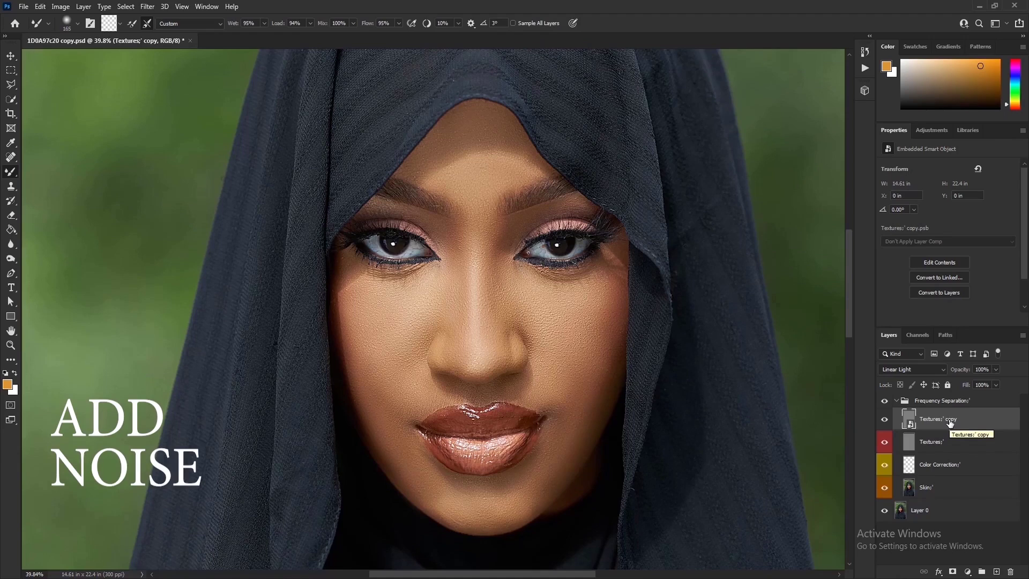
Step: Apply a Camera Raw Filter to the Textures copy with heavy grain, grain size 35 and roughness 87
left_click(150, 9)
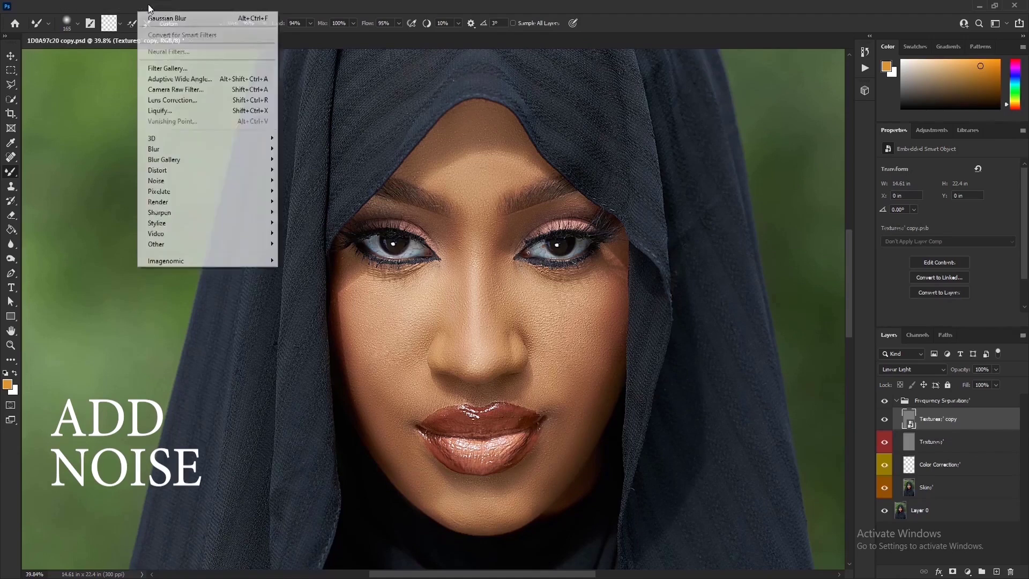
left_click(158, 90)
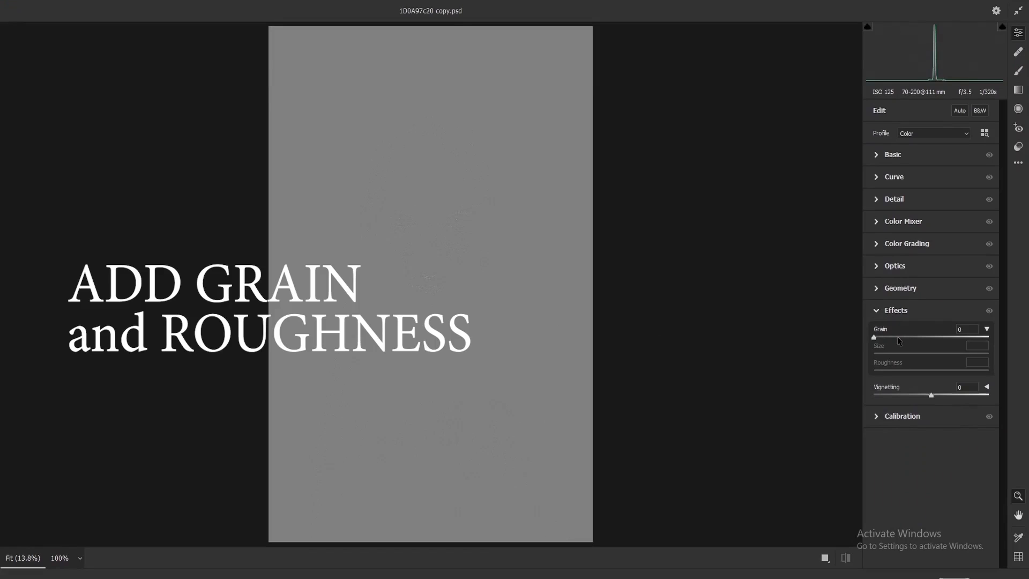
left_click_drag(897, 336, 964, 340)
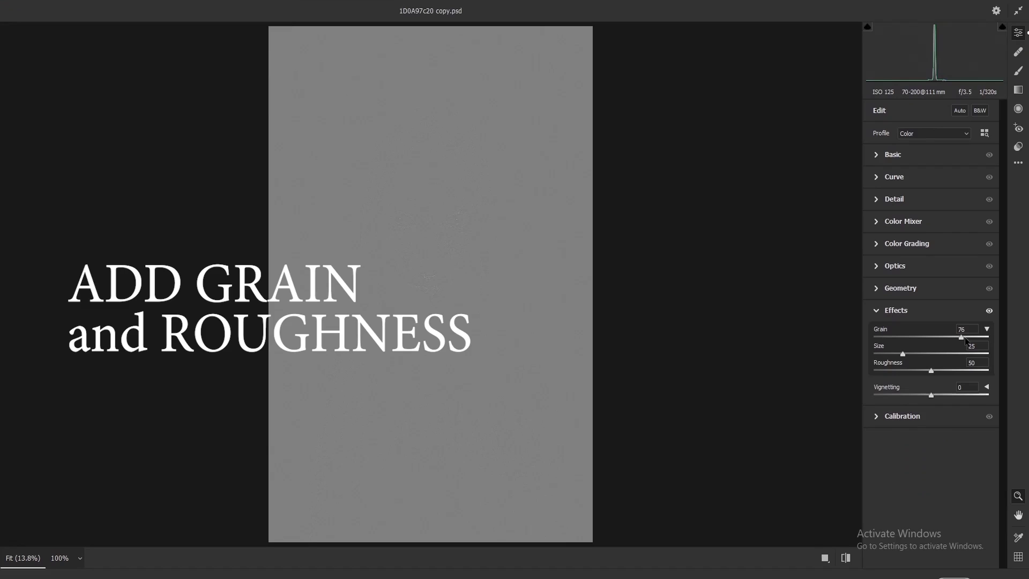
left_click_drag(934, 372, 974, 373)
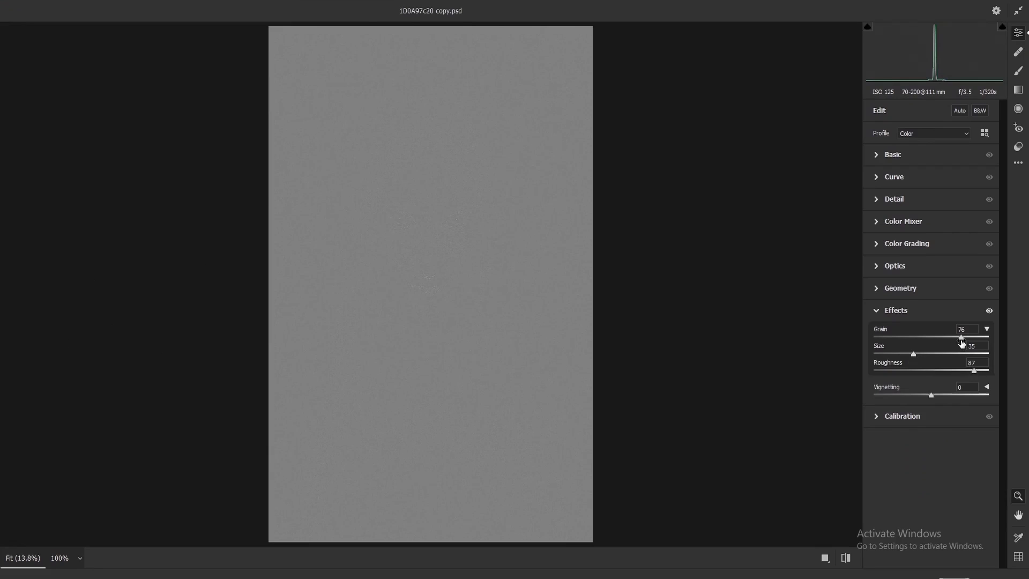
left_click_drag(961, 338, 965, 339)
left_click(954, 578)
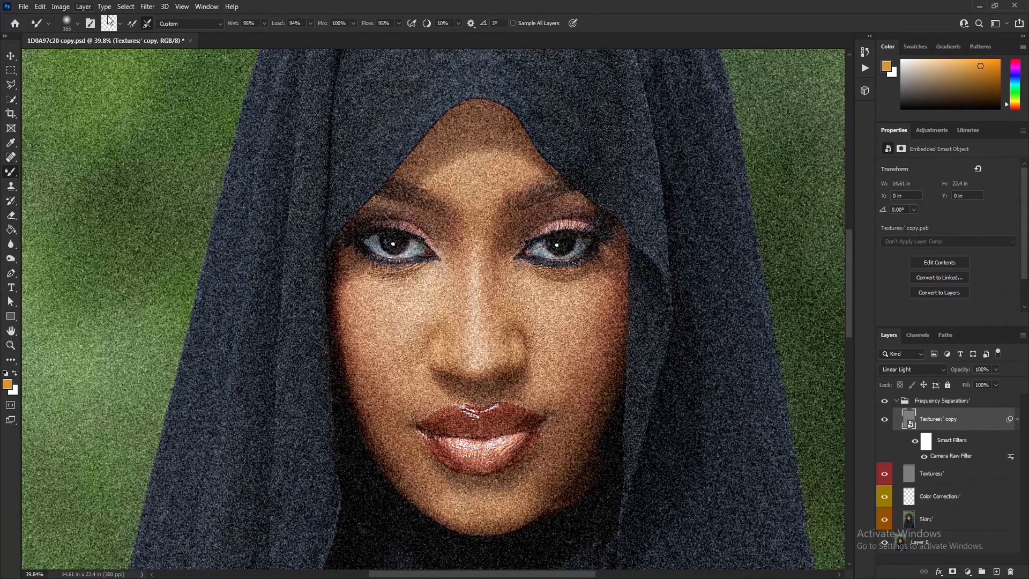
Step: Apply an Emboss filter to the Textures copy with angle 113°, height 1 pixel and amount 135%
left_click(148, 8)
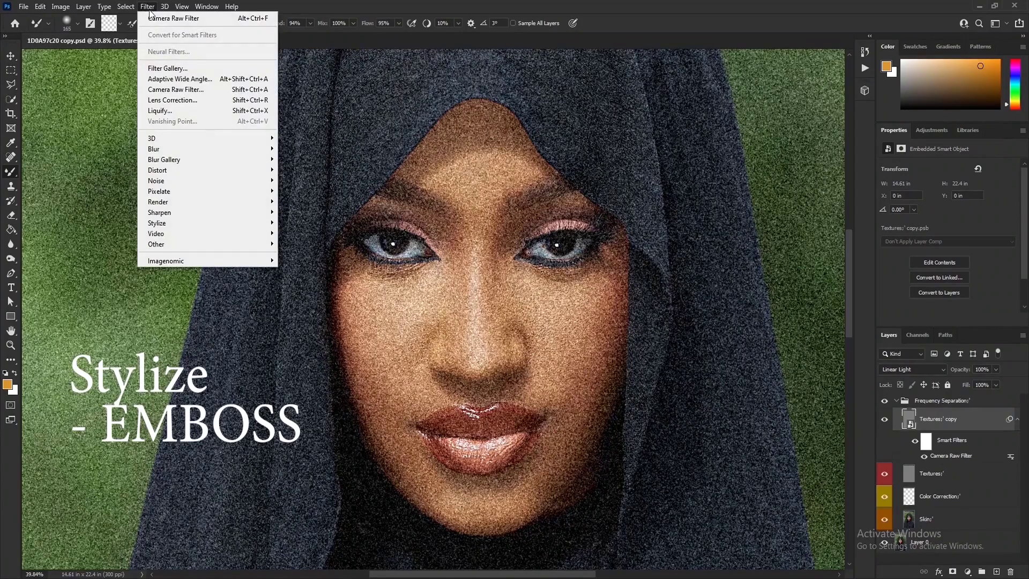
mouse_move(186, 232)
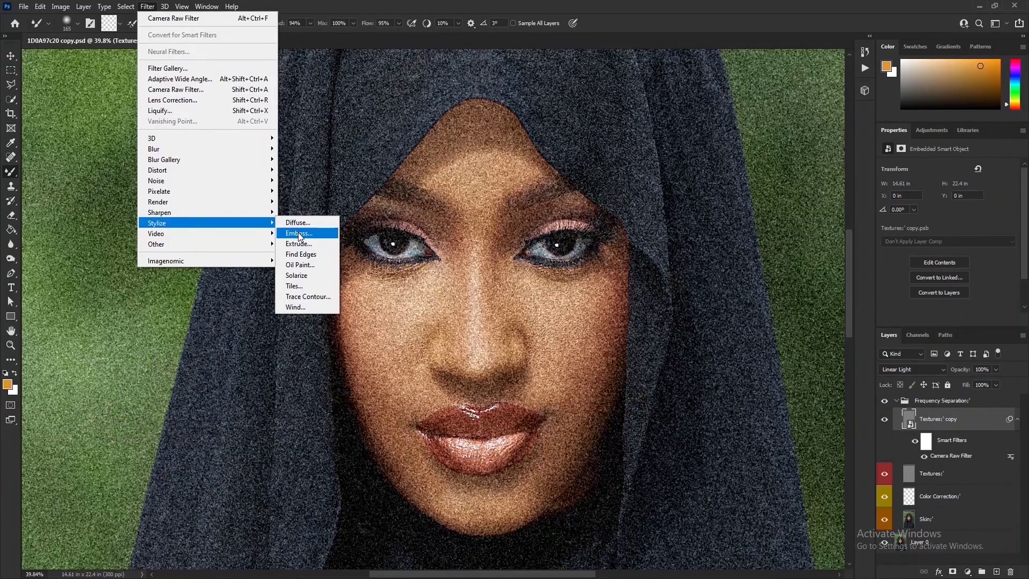
left_click(298, 233)
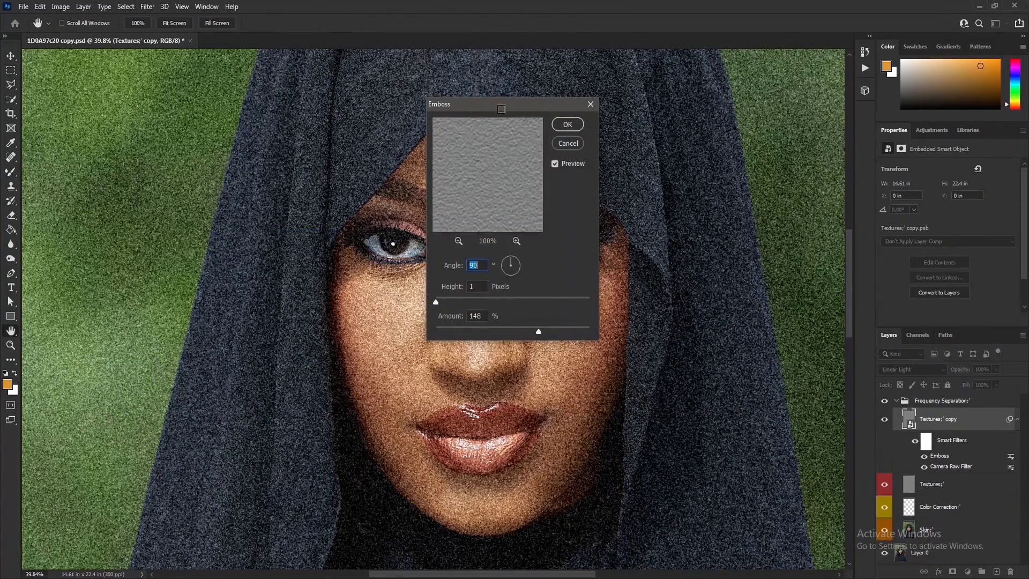
left_click_drag(498, 108, 670, 179)
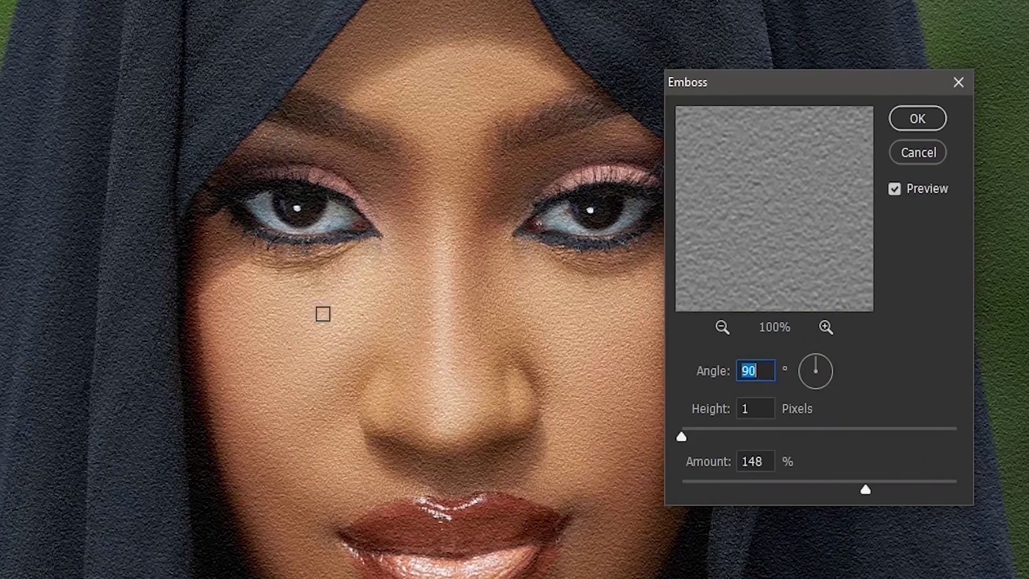
left_click(810, 358)
left_click_drag(864, 487, 891, 483)
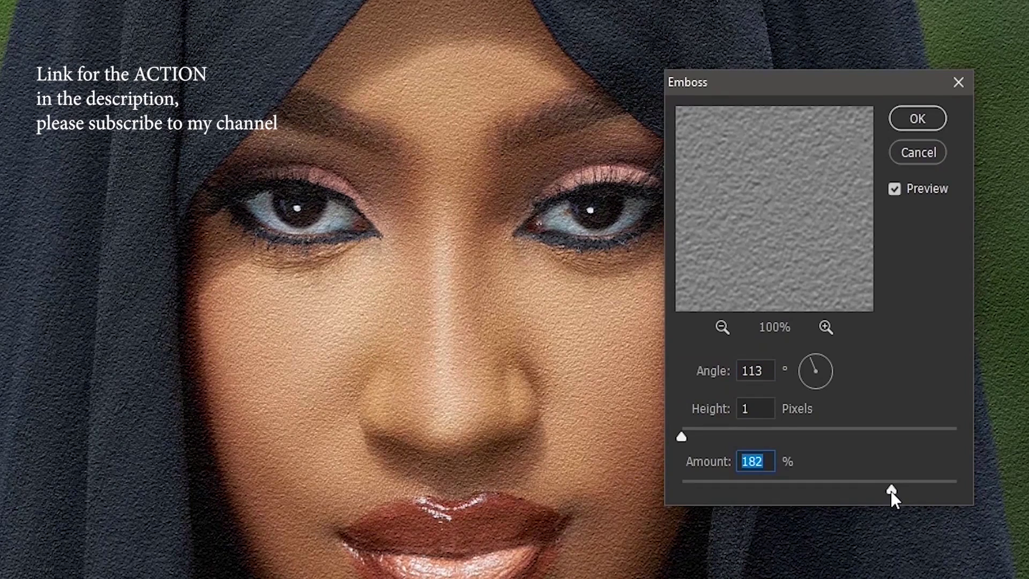
left_click_drag(891, 491, 854, 496)
left_click(856, 489)
left_click_drag(856, 490, 866, 489)
left_click_drag(865, 490, 856, 489)
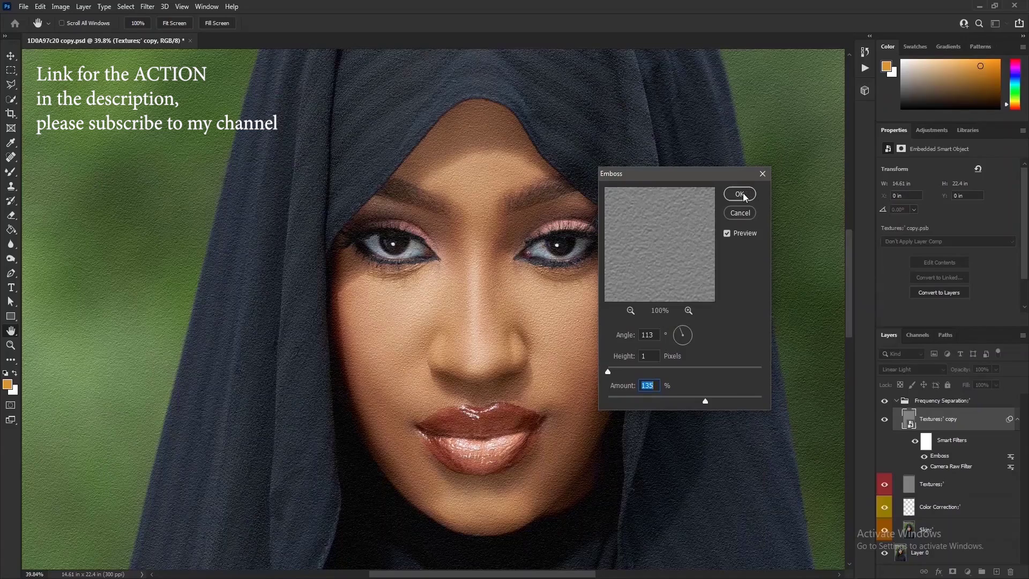
left_click(740, 194)
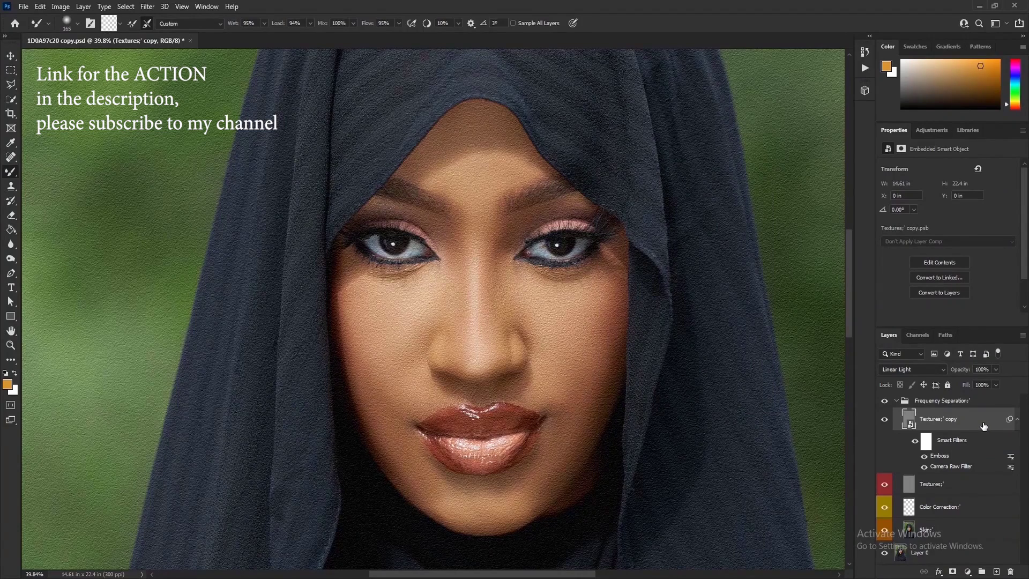
Step: Apply a Gaussian Blur with a very small radius to the Textures copy to soften the embossed grain
left_click(146, 7)
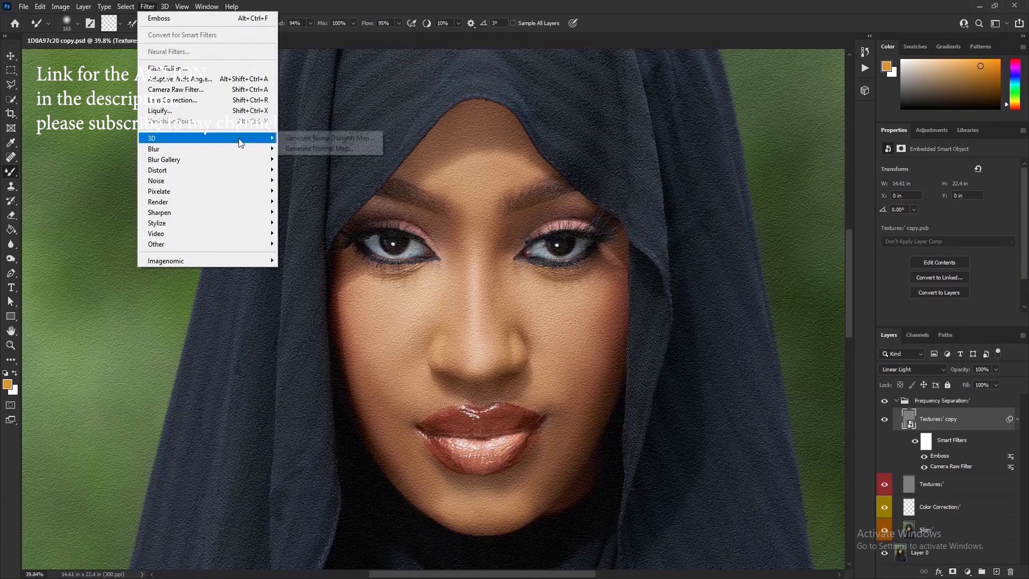
mouse_move(244, 148)
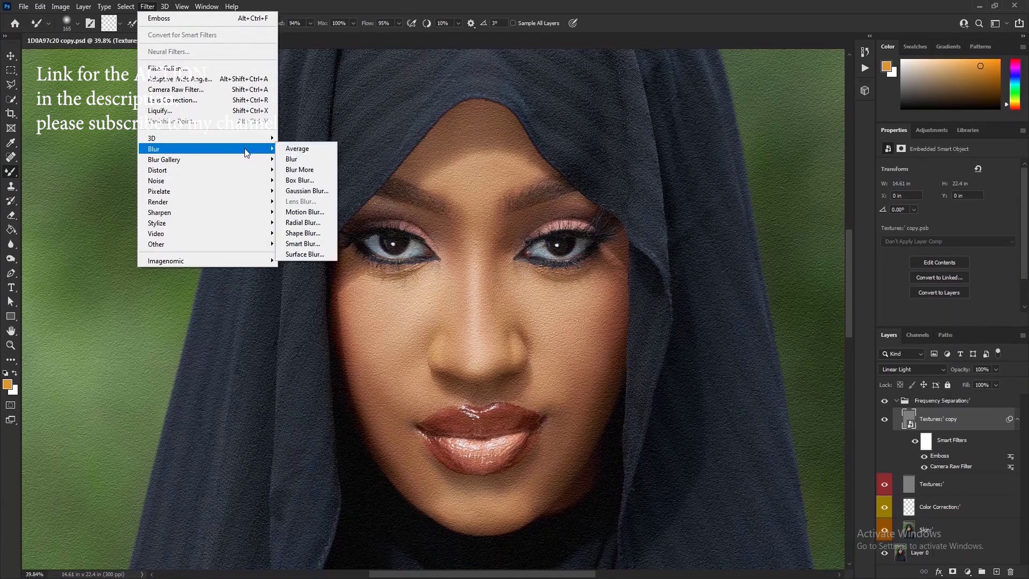
left_click(305, 192)
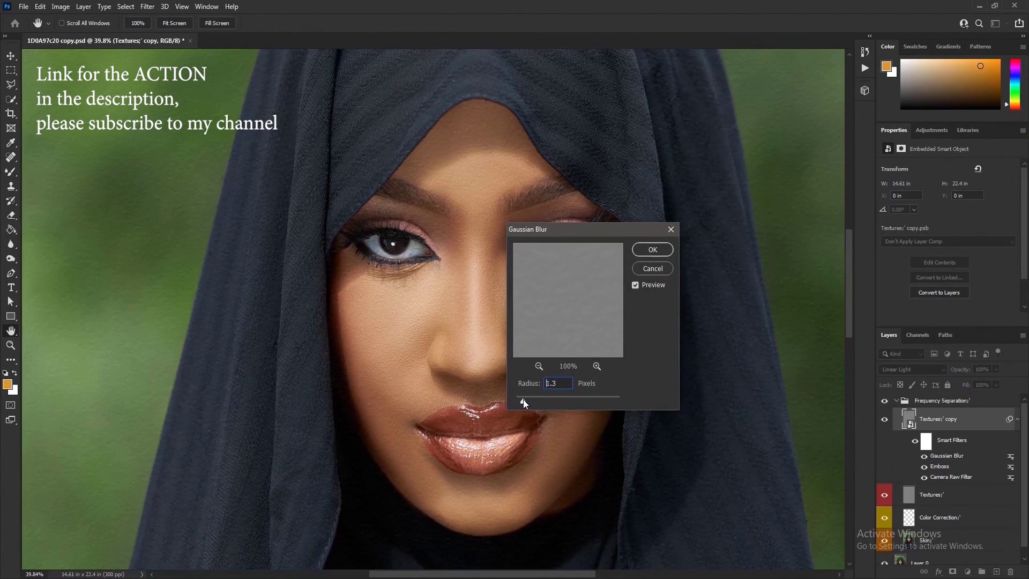
left_click_drag(521, 400, 519, 399)
left_click(518, 402)
left_click(653, 250)
key("b")
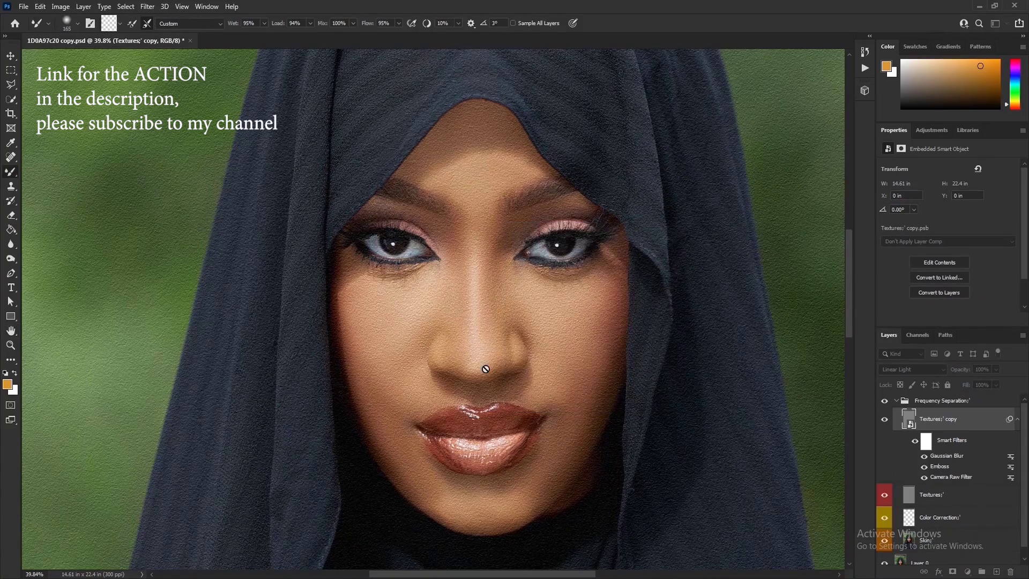
Step: Reopen the Emboss smart filter on the Textures copy and set its angle to 163°
scroll(557, 314, "up", 2)
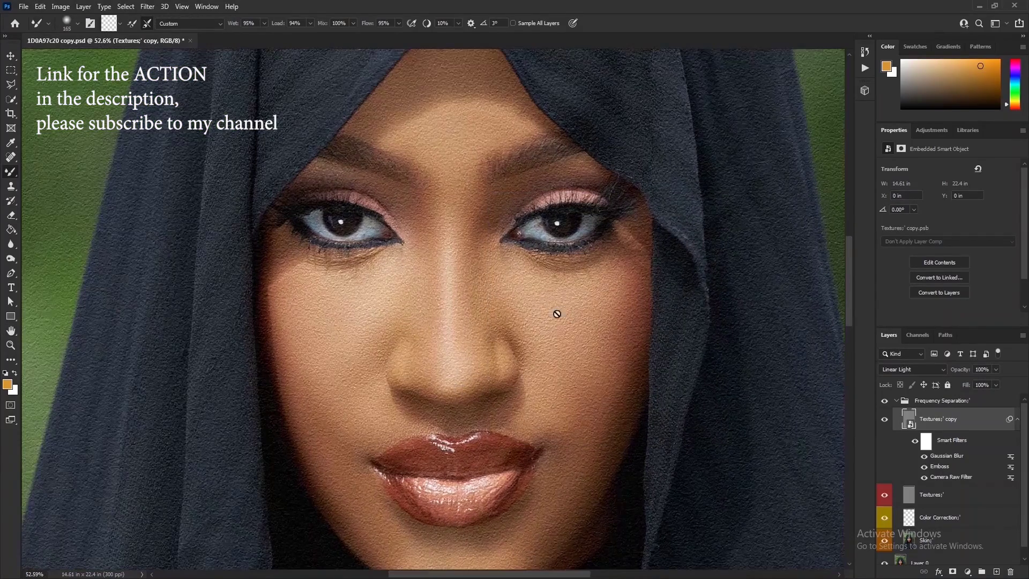
scroll(557, 314, "up", 2)
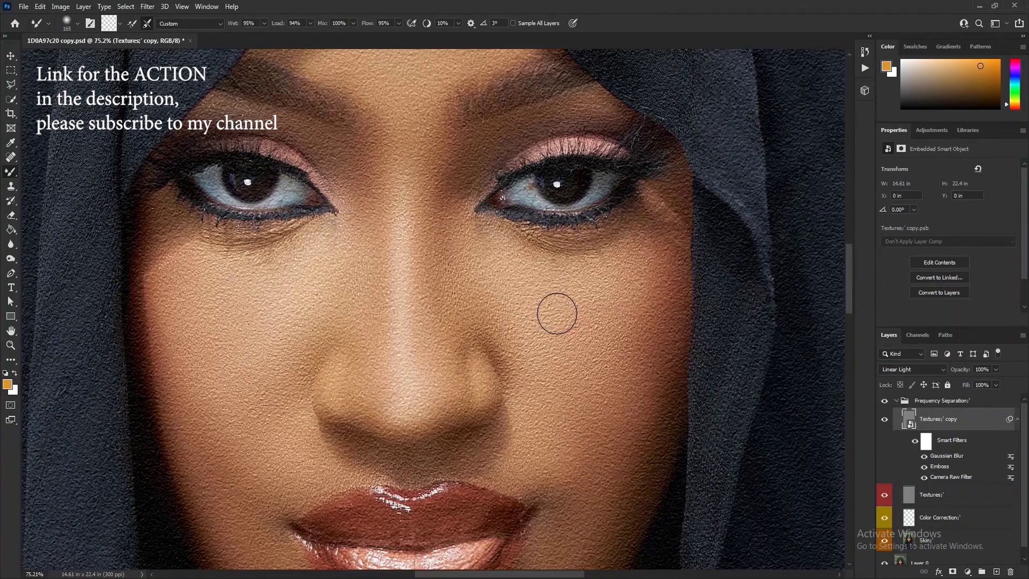
scroll(558, 314, "down", 1)
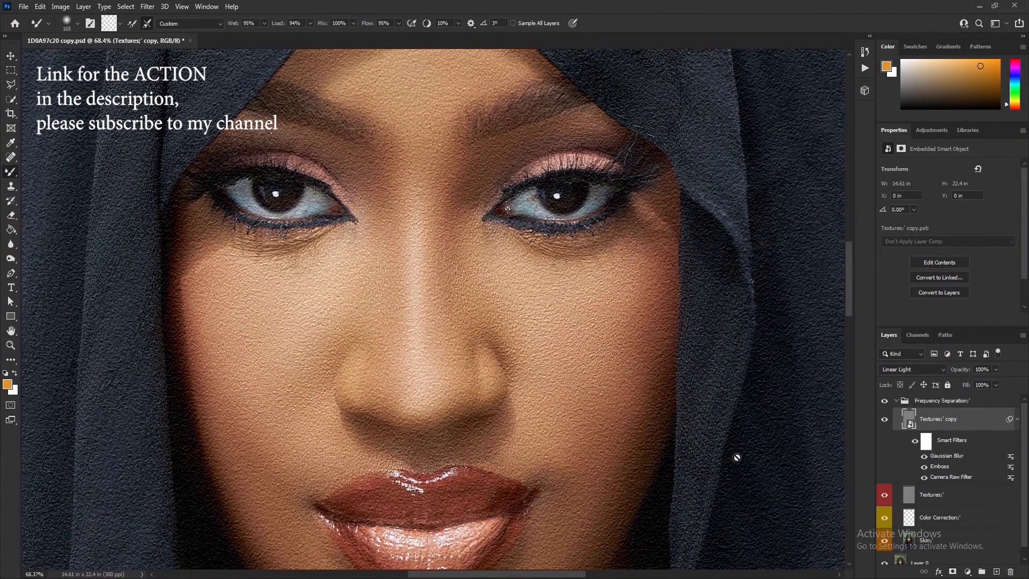
double_click(941, 466)
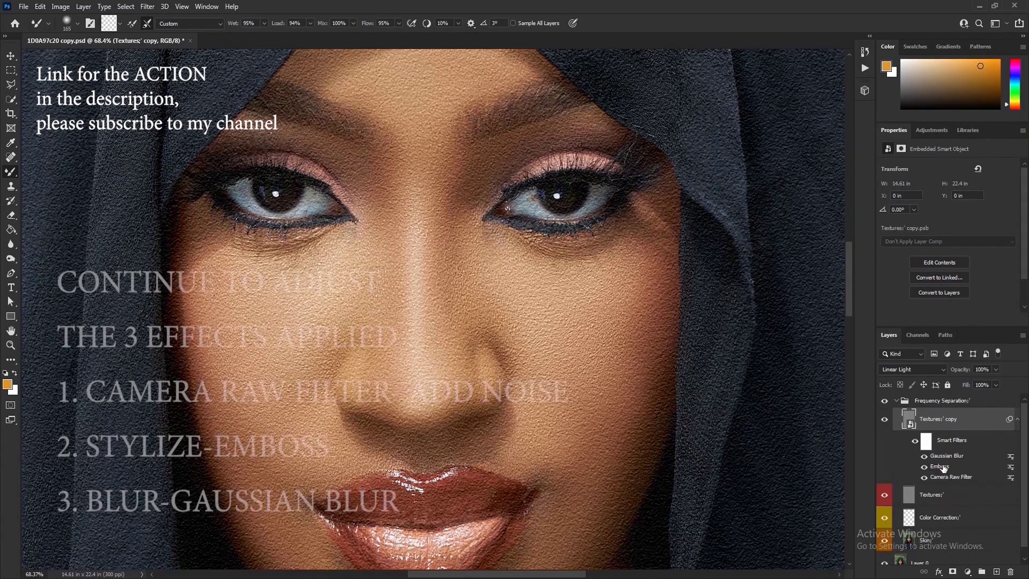
left_click(676, 333)
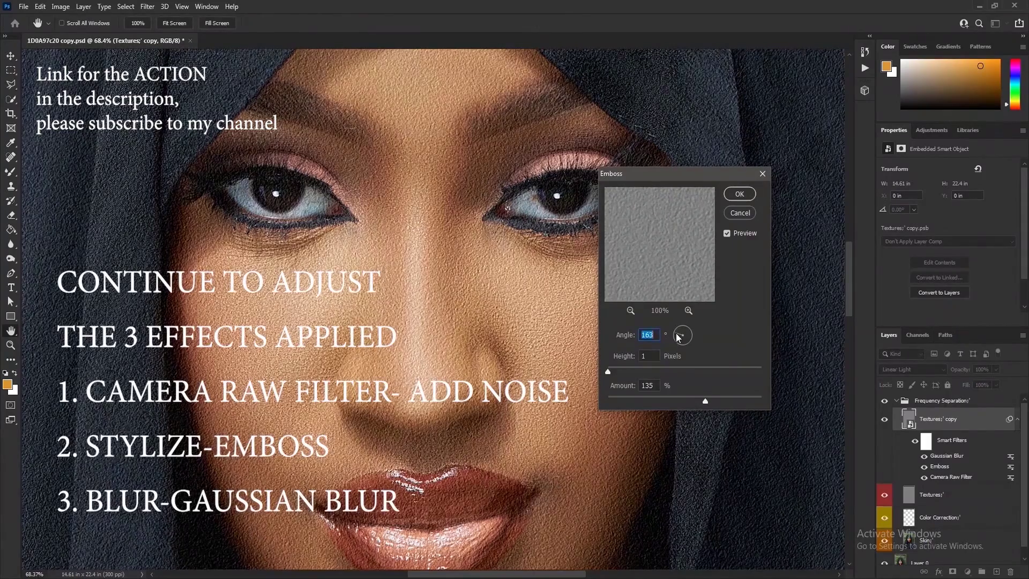
key("Return")
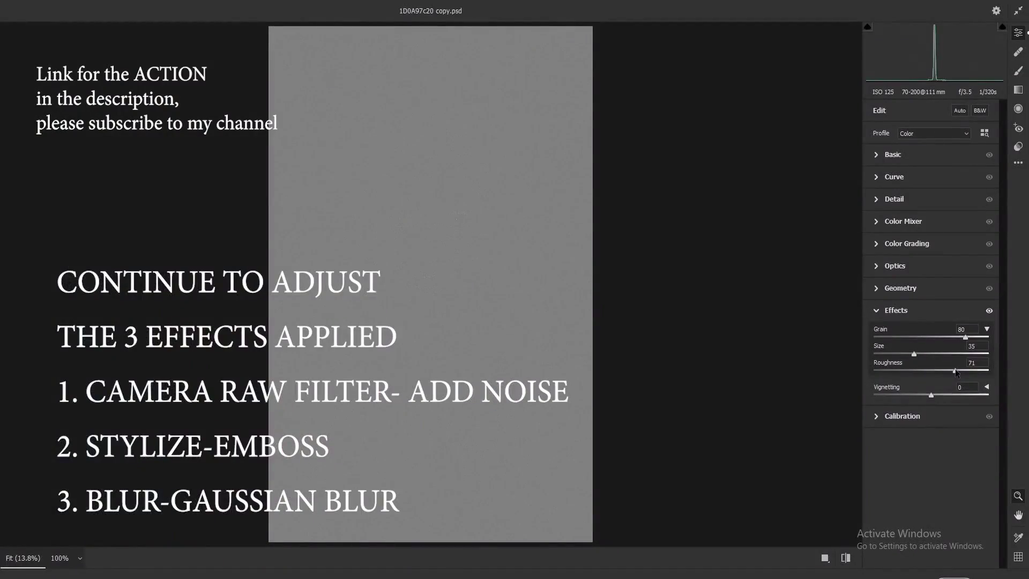
Step: Readjust the Camera Raw smart filter's grain to 80, size 35 and roughness 71
left_click(954, 575)
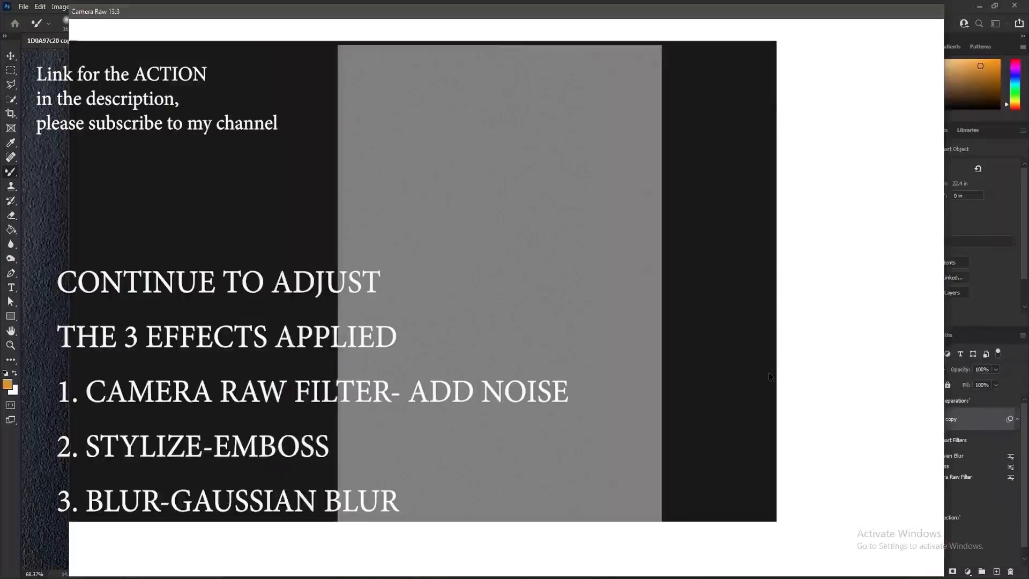
scroll(536, 372, "down", 1)
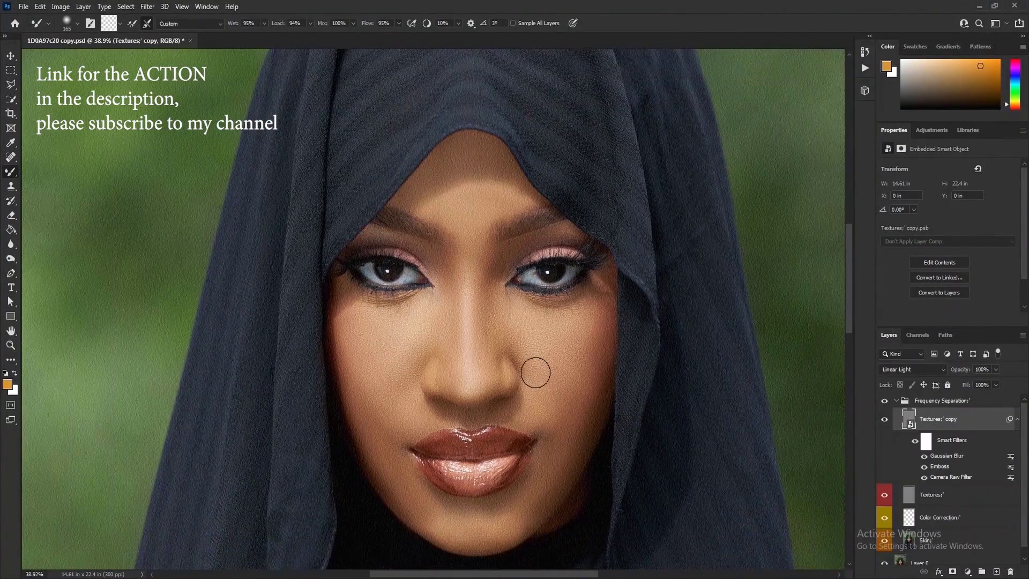
scroll(536, 372, "up", 3)
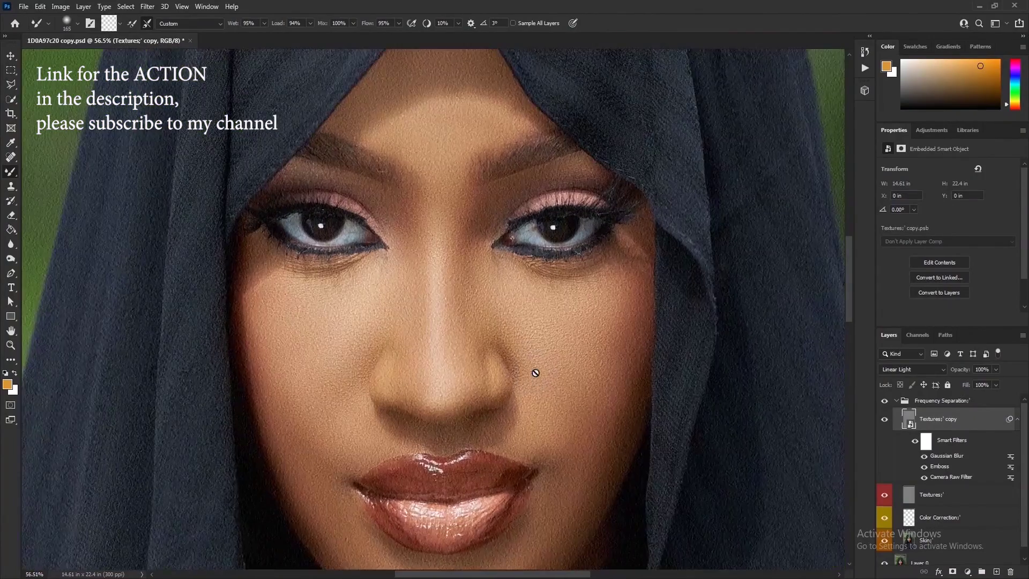
scroll(535, 373, "down", 1)
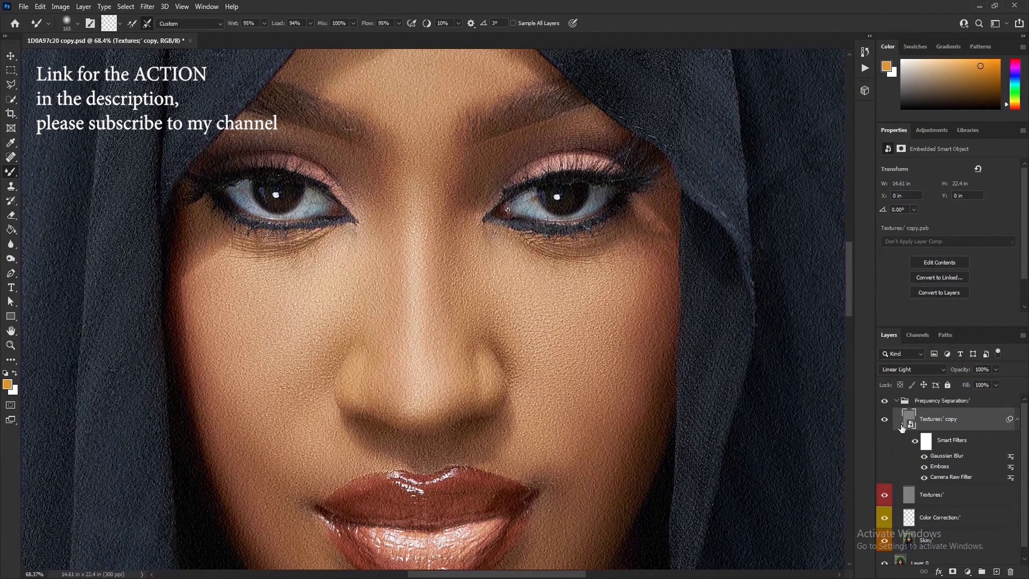
Step: Collapse the Textures copy's smart filter list and toggle the layer's visibility to compare the skin texture up close
left_click(1018, 422)
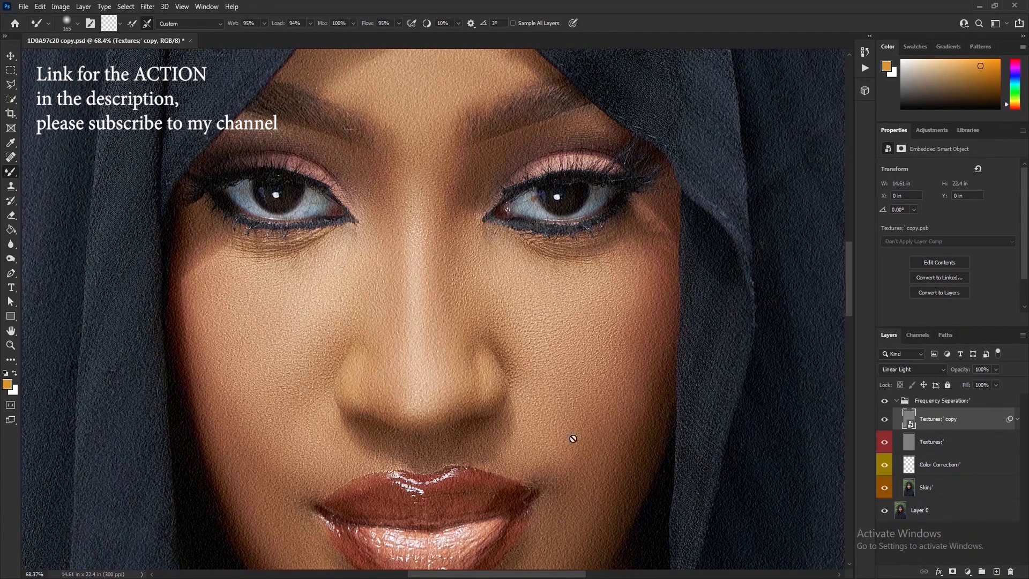
left_click(884, 419)
scroll(421, 436, "up", 2)
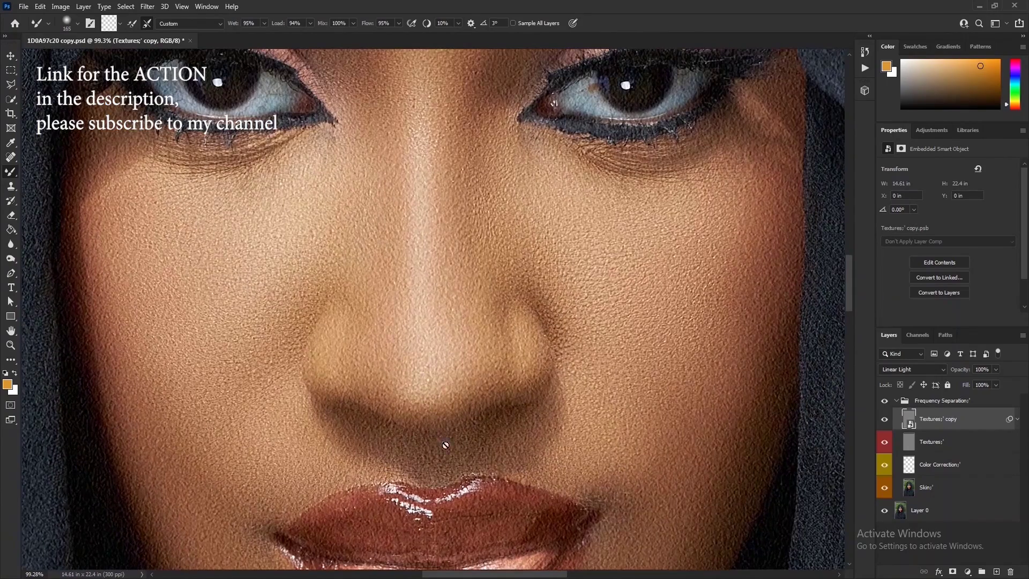
scroll(436, 424, "down", 2)
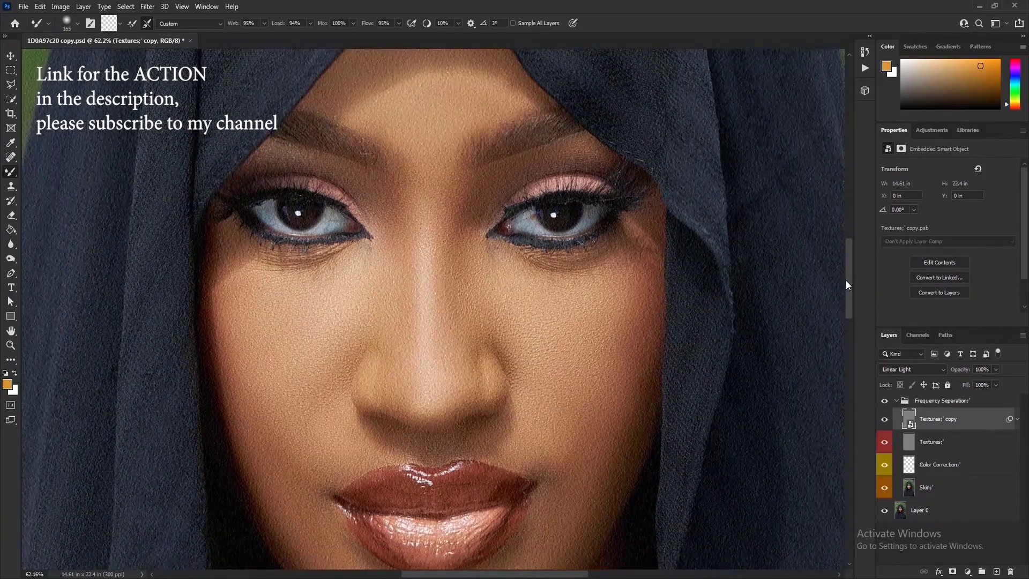
Step: Add a layer mask to the Textures copy and invert it to black to hide the texture effect
left_click_drag(849, 280, 848, 288)
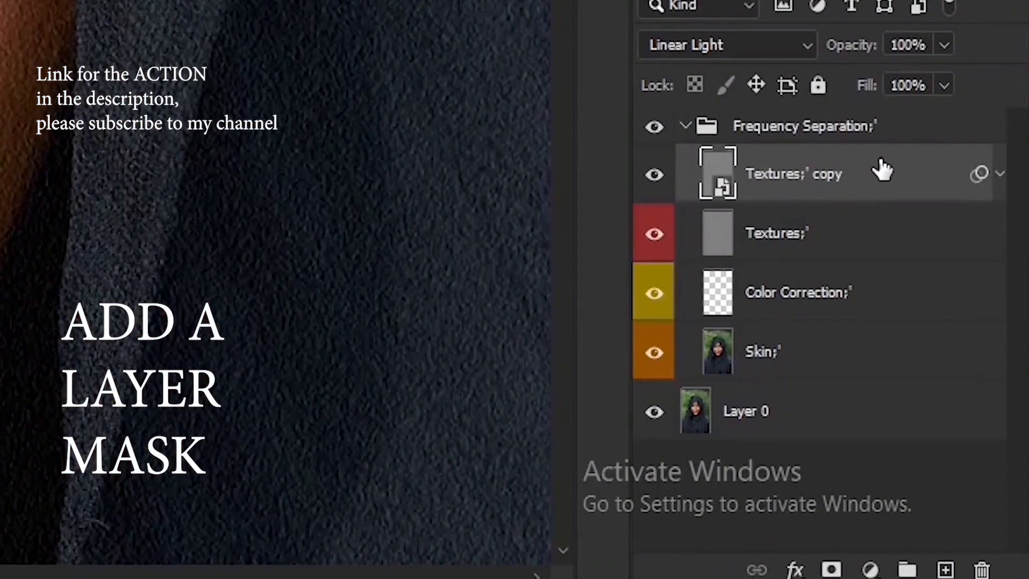
left_click(837, 568)
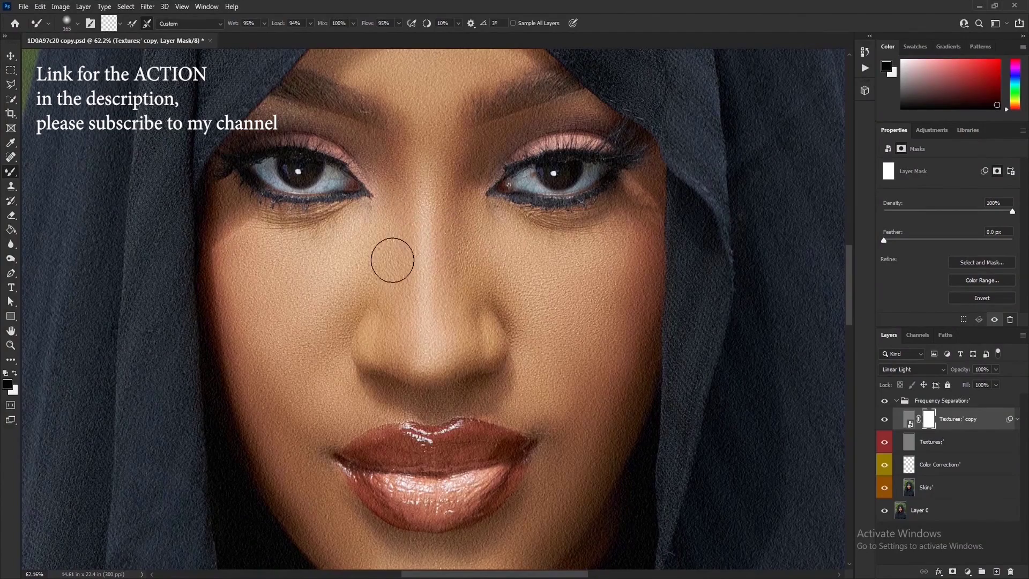
scroll(392, 260, "down", 5)
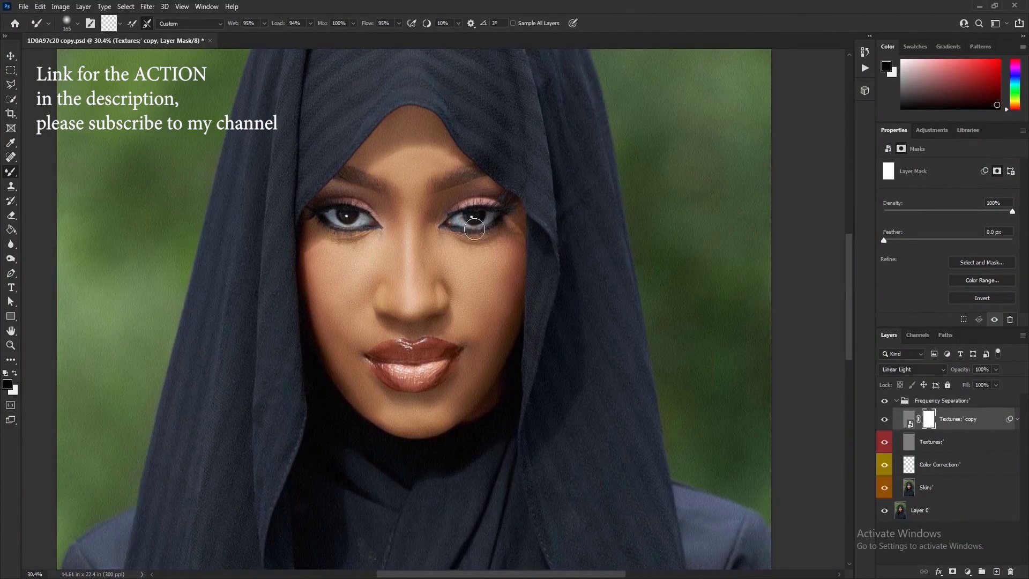
scroll(459, 212, "up", 2)
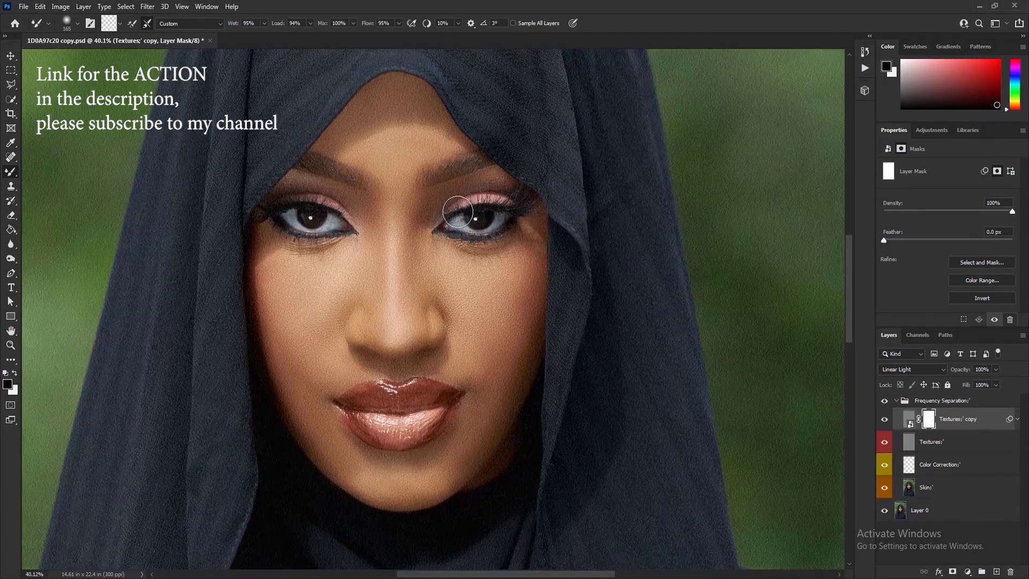
scroll(459, 212, "up", 4)
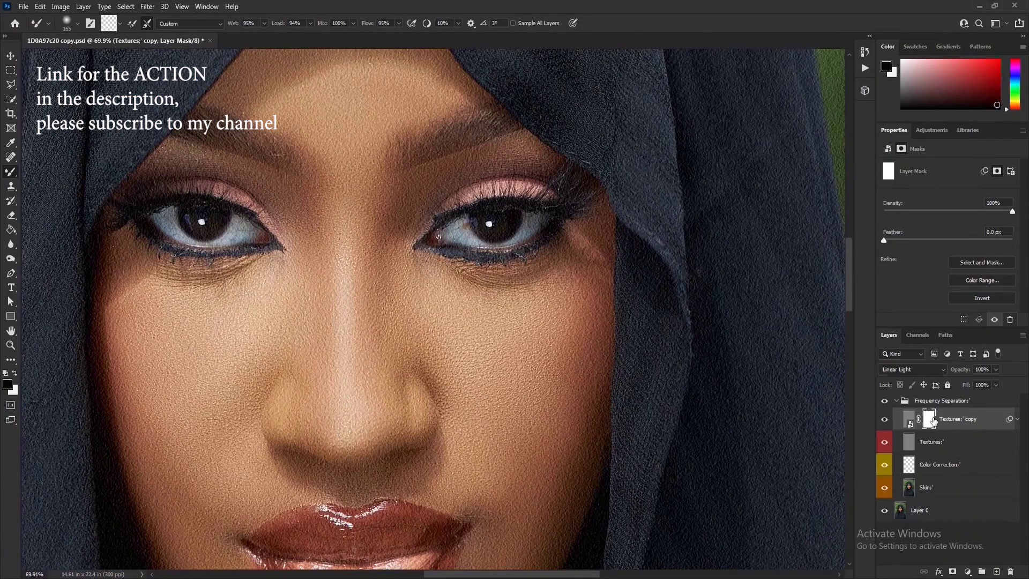
key("ctrl+i")
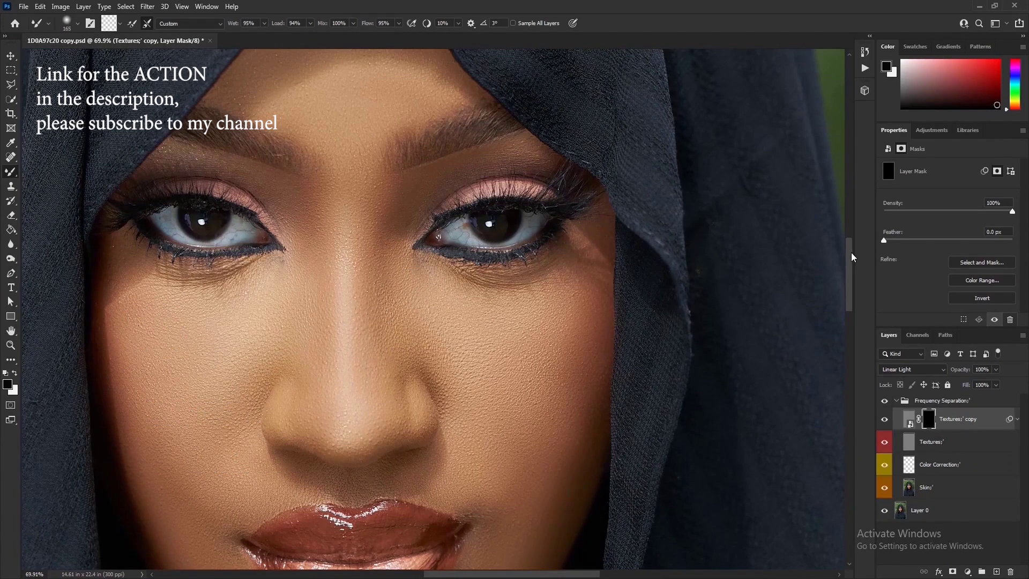
Step: Switch to the Brush tool and set the foreground color to near-white fdfafa for painting on the mask
left_click_drag(850, 268, 849, 283)
scroll(317, 284, "down", 3)
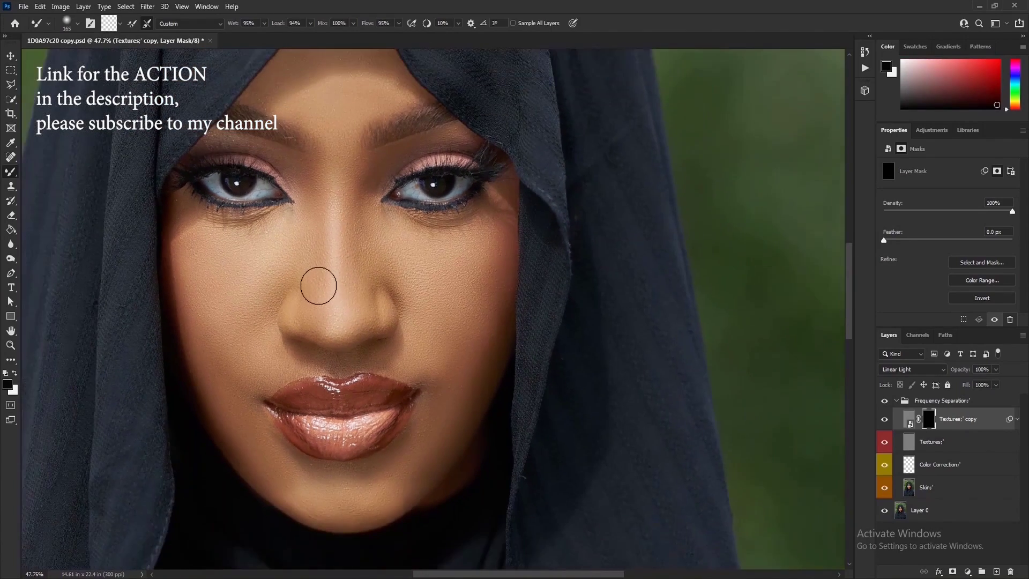
left_click_drag(848, 272, 850, 270)
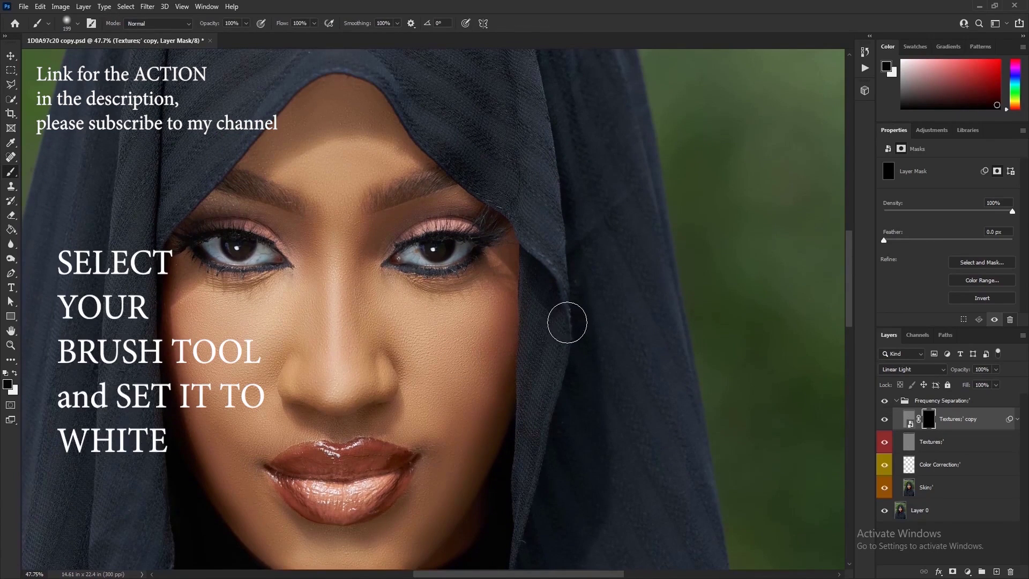
left_click(888, 67)
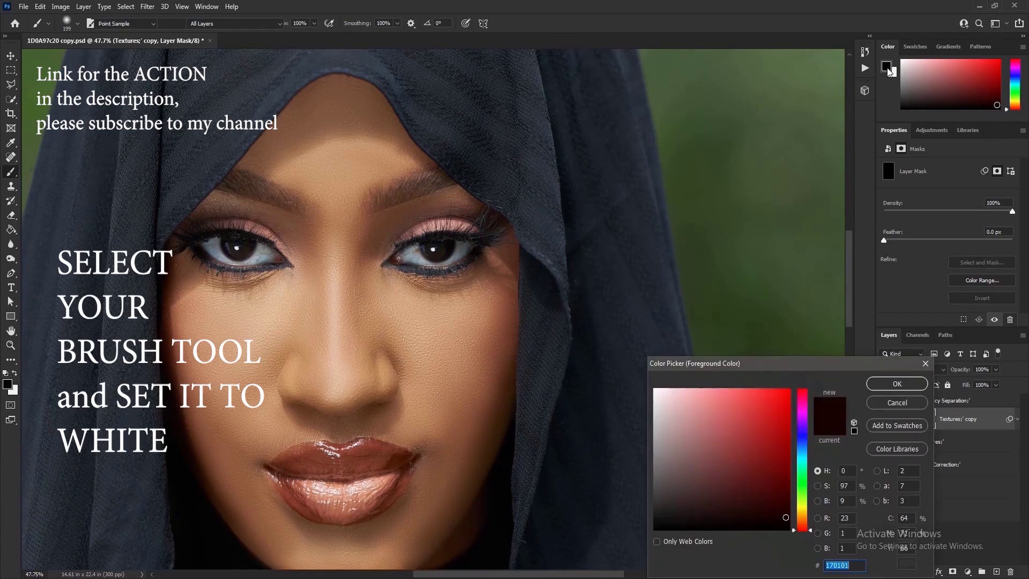
left_click_drag(704, 395, 655, 389)
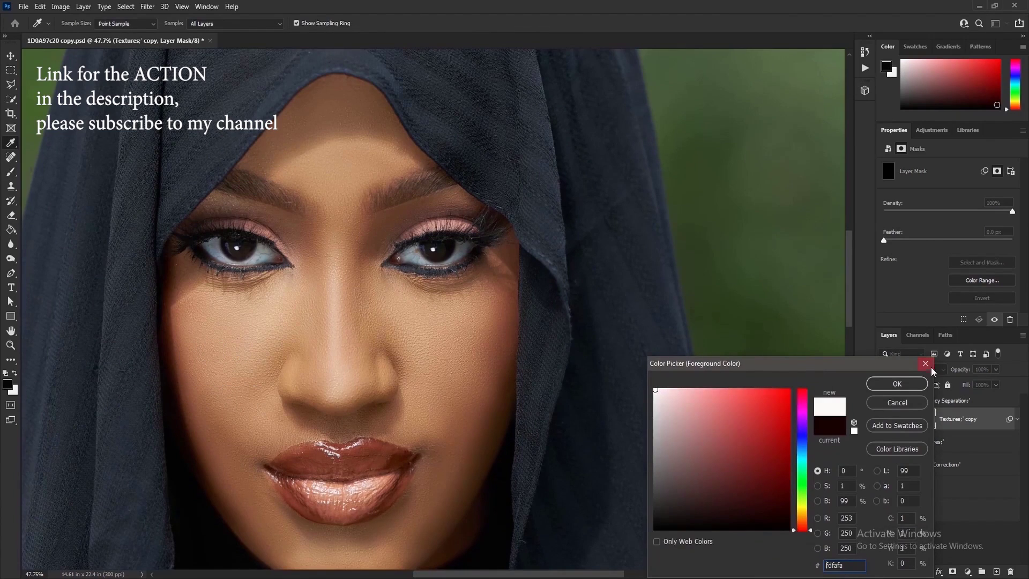
left_click(892, 387)
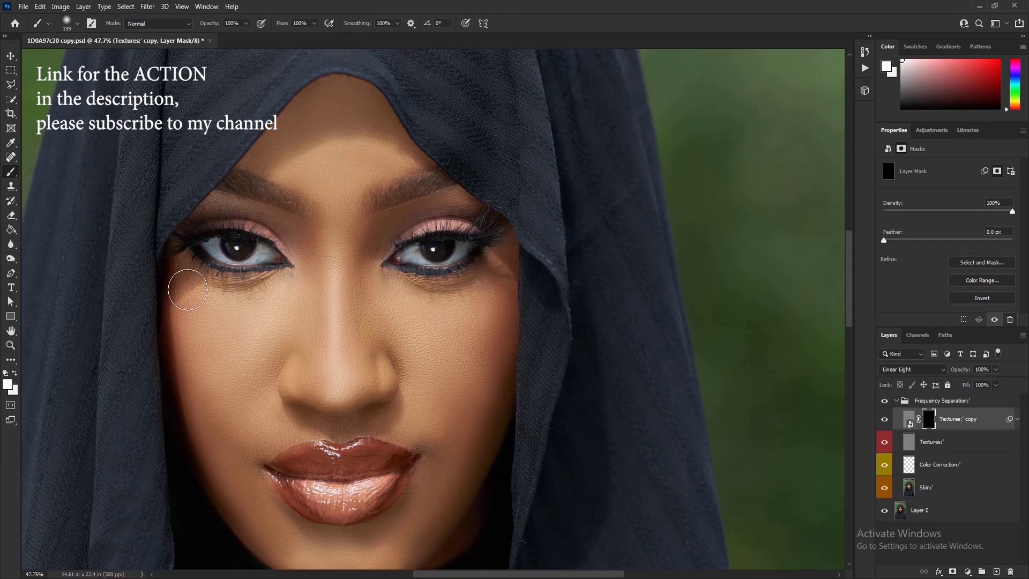
Step: Paint white on the Textures copy's mask over the cheeks, chin, nose and forehead to reveal the skin texture
mouse_move(219, 378)
left_mouse_down()
mouse_move(228, 470)
mouse_move(225, 450)
mouse_move(290, 545)
left_mouse_up()
left_click_drag(848, 318, 848, 325)
left_click_drag(316, 513, 418, 485)
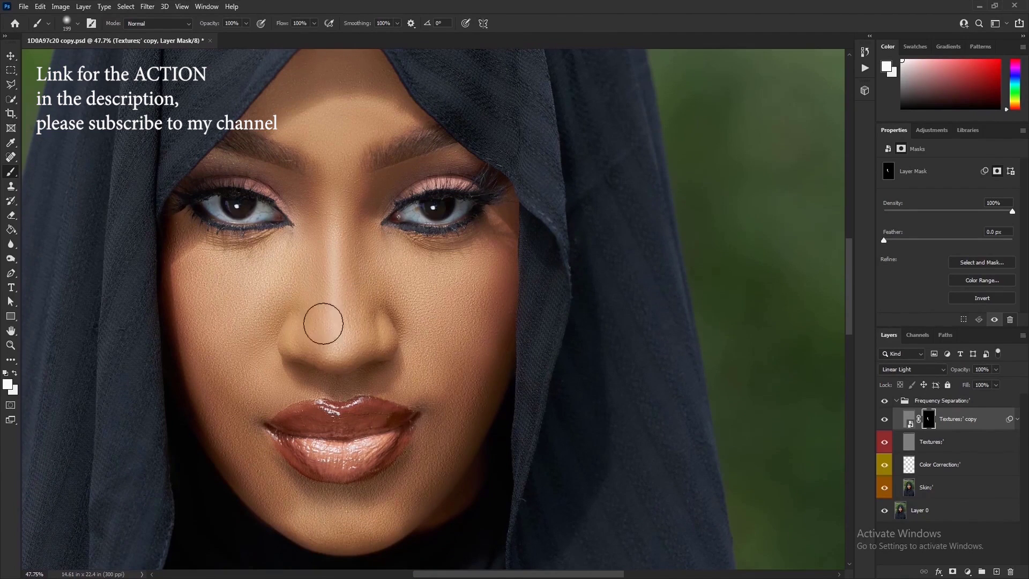
left_click_drag(849, 264, 850, 254)
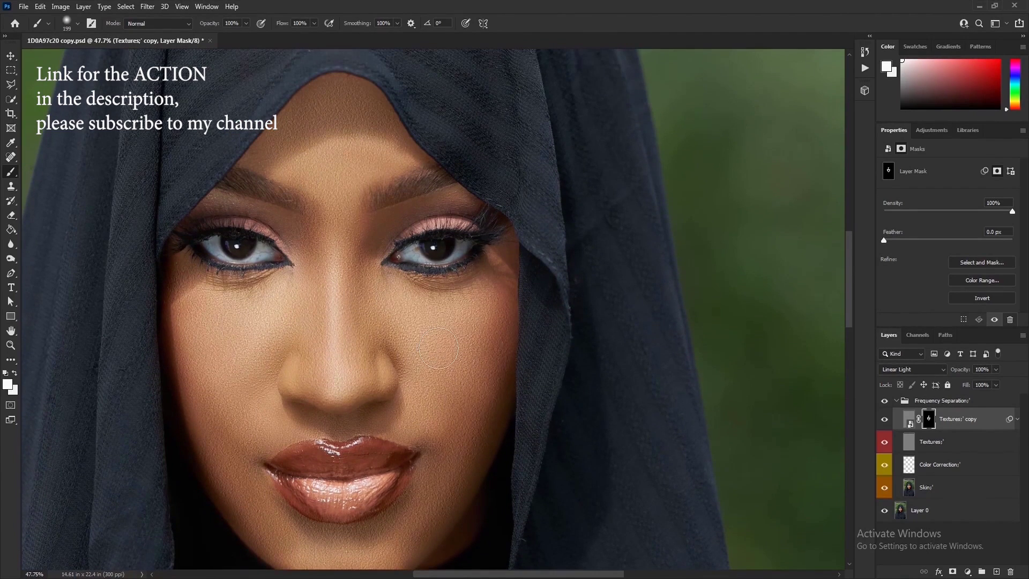
scroll(328, 429, "down", 3)
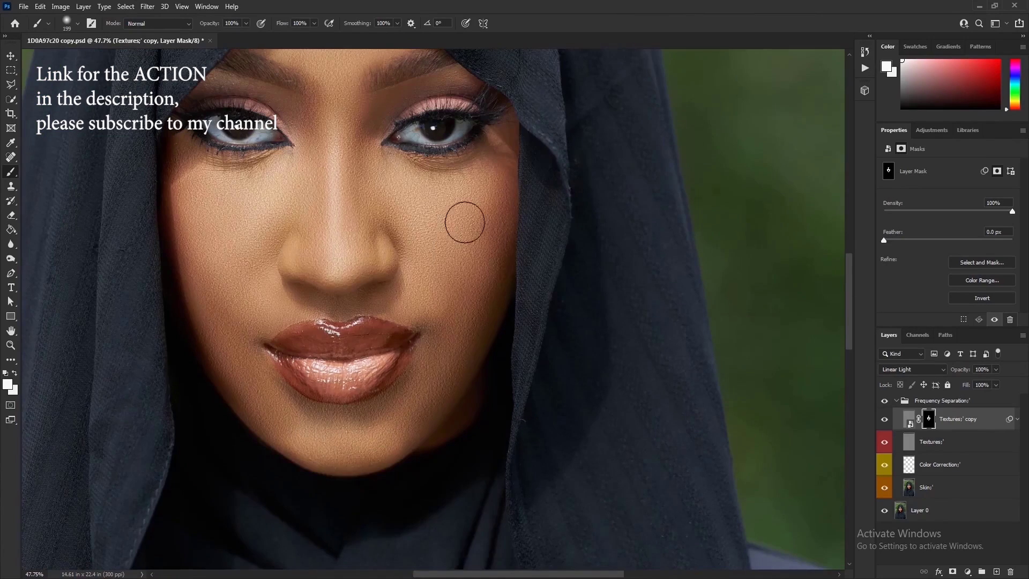
Step: Reduce the brush size to 92 px for masking the smaller skin areas around the eyes
left_click_drag(850, 284, 849, 271)
right_click(291, 248)
left_click_drag(362, 269, 347, 269)
key("Return")
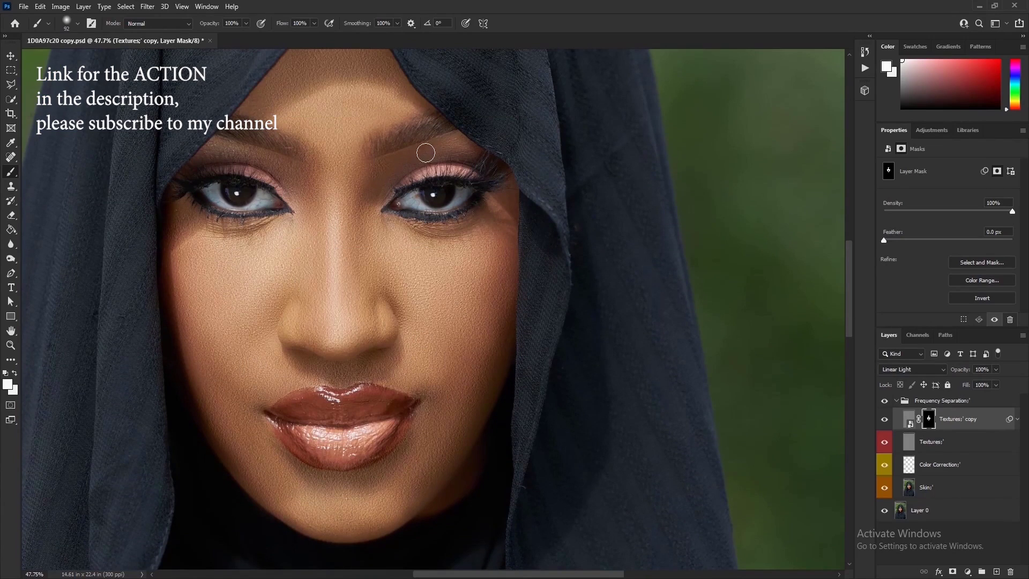
scroll(460, 371, "down", 2)
scroll(422, 271, "up", 2)
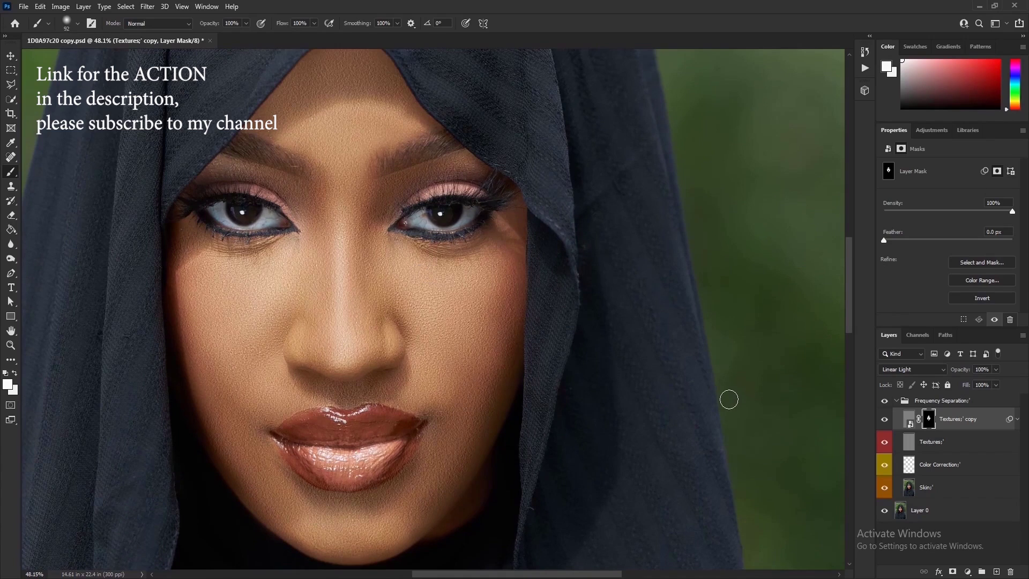
Step: Toggle the Textures copy's visibility and inspect the revealed skin texture up close from the eyes to the chin
left_click(885, 423)
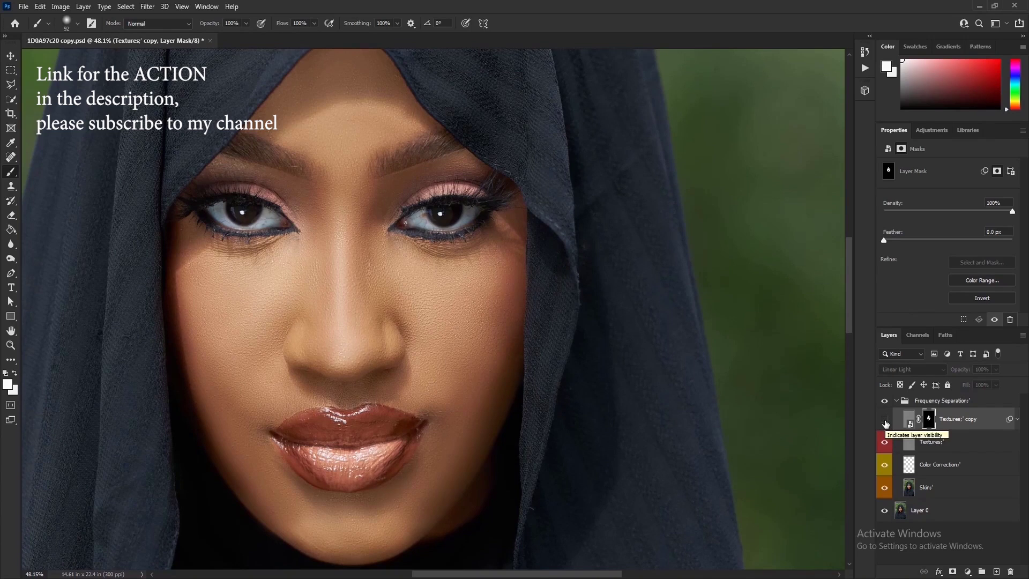
left_click(885, 423)
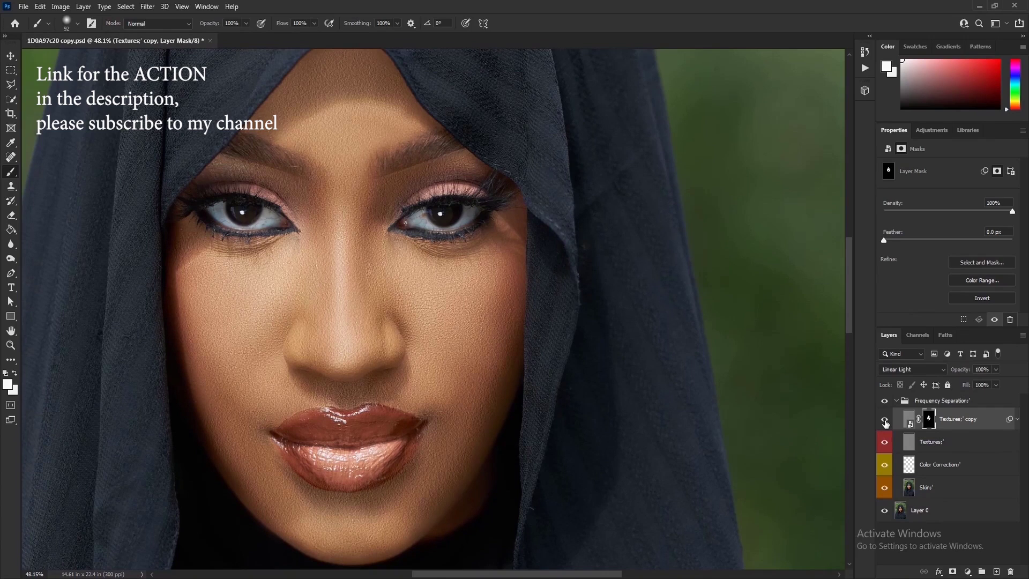
scroll(364, 313, "up", 2)
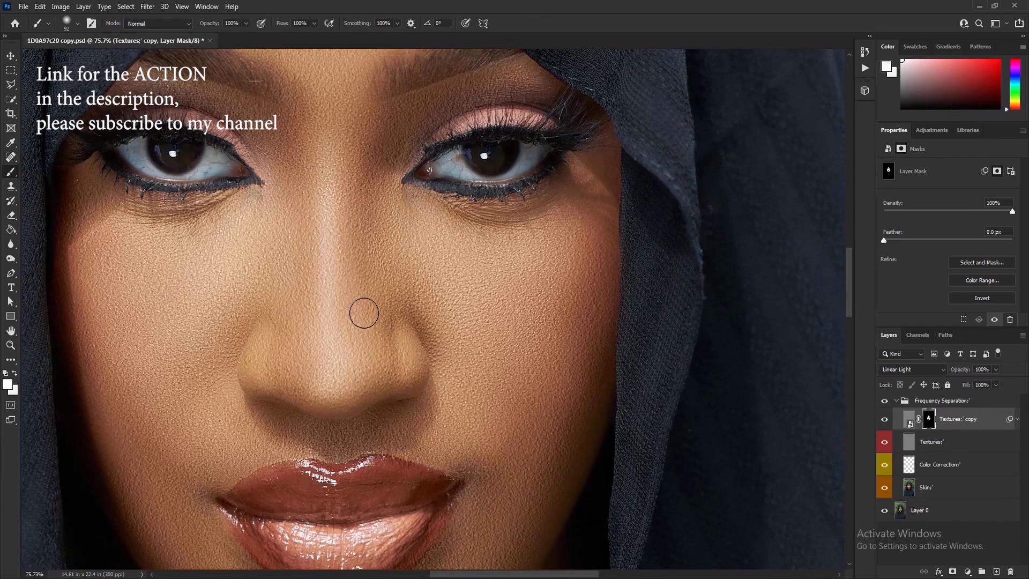
scroll(364, 313, "down", 2)
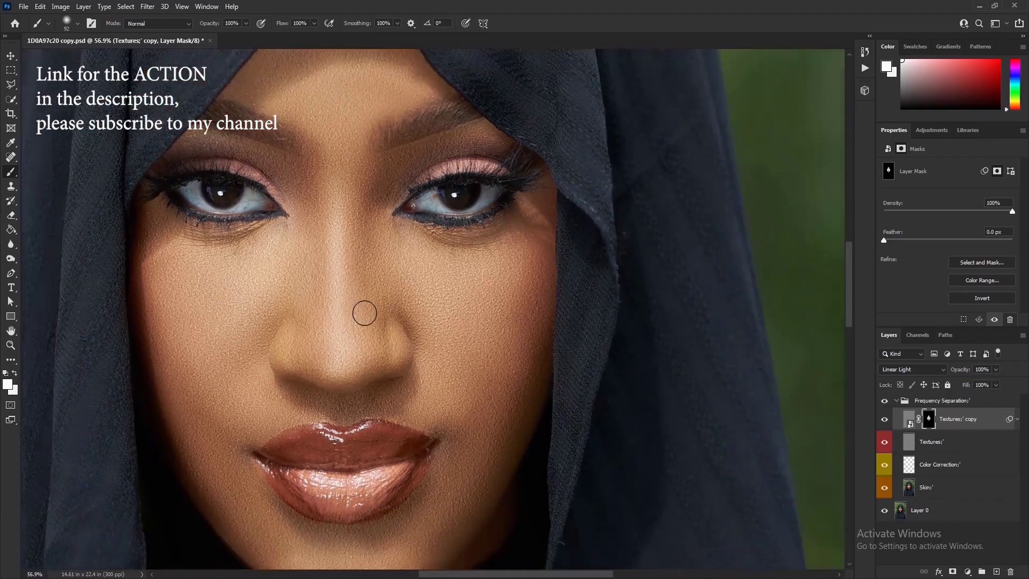
scroll(365, 316, "up", 2)
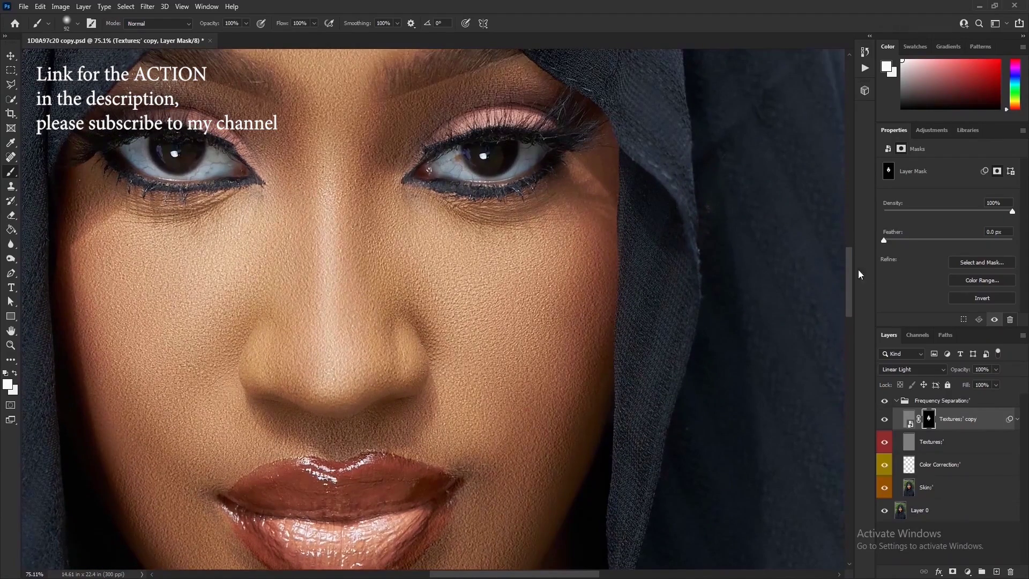
left_click_drag(847, 272, 848, 292)
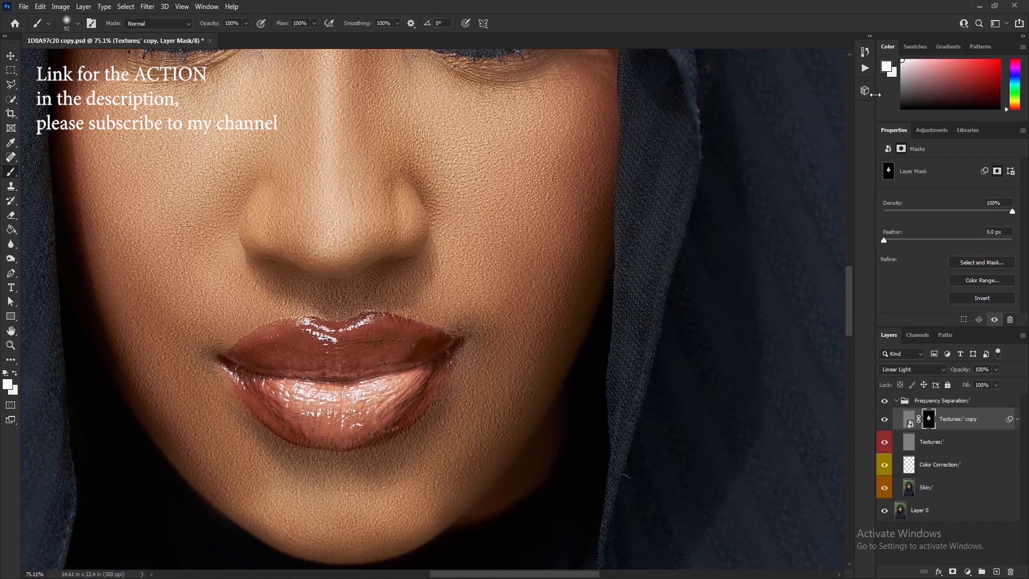
Step: Set up a black brush with 34% opacity, 27% flow and a 149 px size for softening the mask
left_click(995, 107)
left_click(246, 23)
left_click_drag(208, 35, 213, 36)
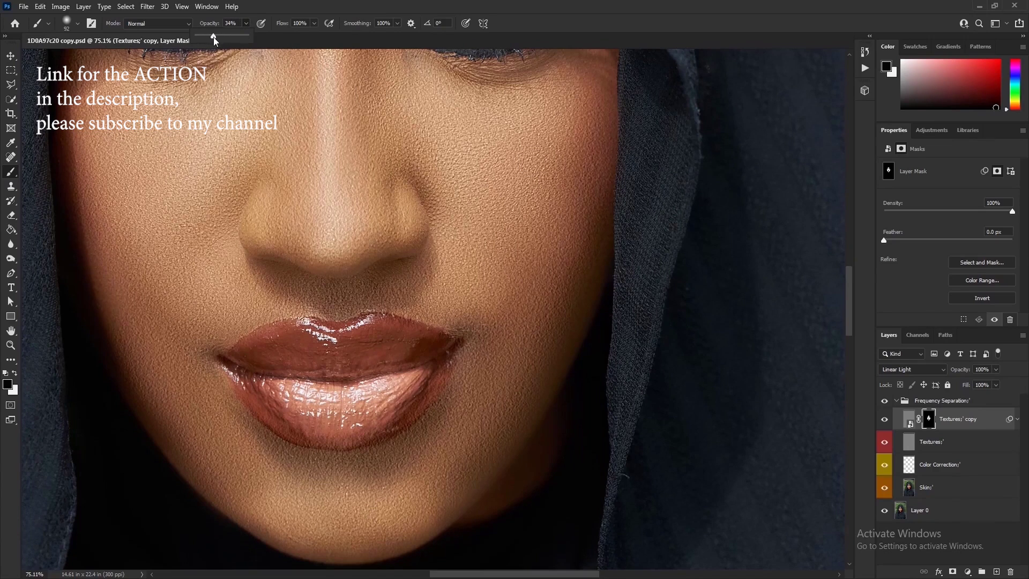
left_click(314, 24)
left_click_drag(278, 37, 276, 37)
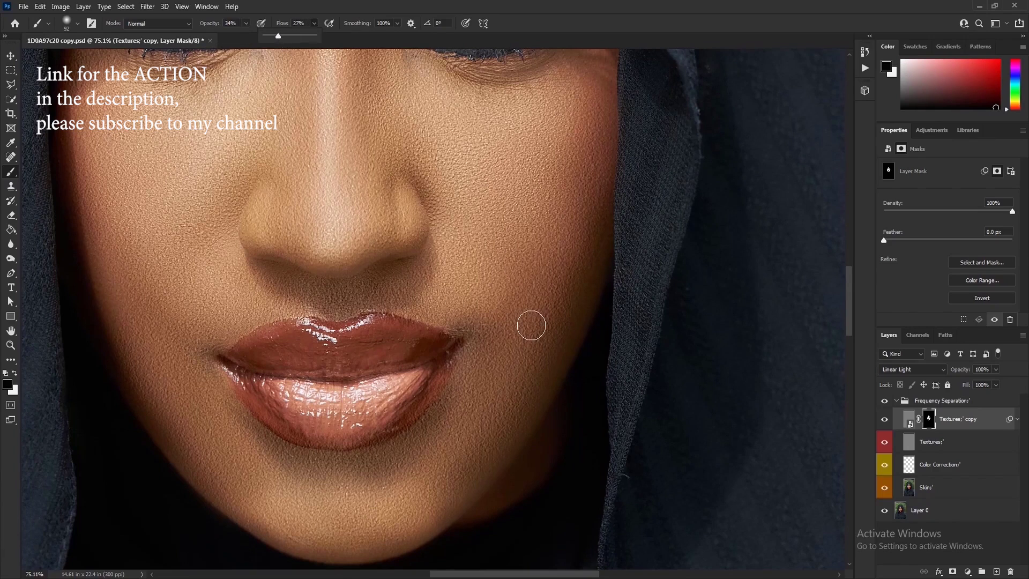
right_click(507, 332)
left_click(609, 360)
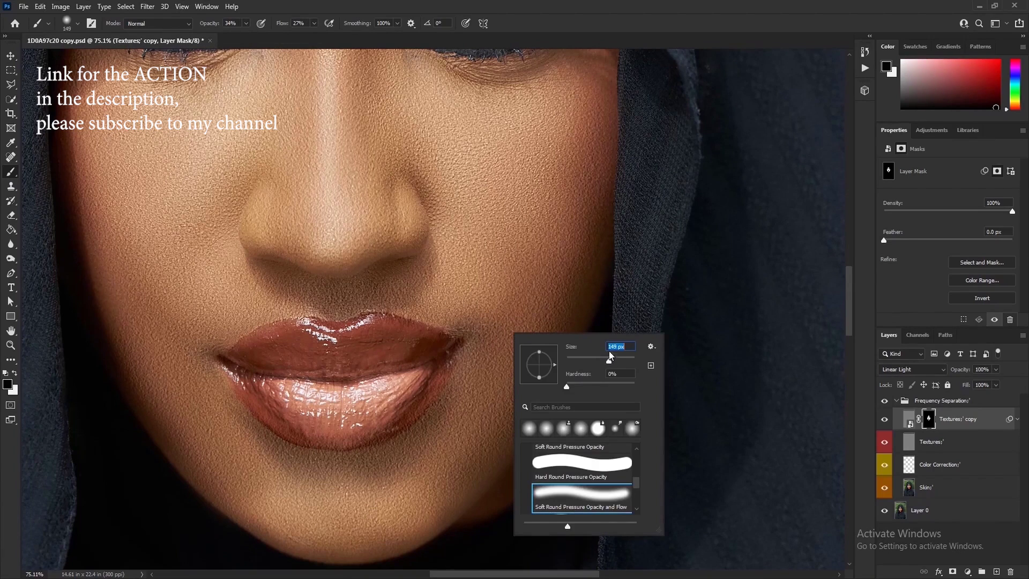
Step: Paint black on the Textures copy's mask along both sides of the face and the chin to soften the texture there
left_click(541, 290)
mouse_move(540, 289)
left_mouse_down()
mouse_move(551, 311)
mouse_move(486, 405)
mouse_move(515, 396)
mouse_move(507, 374)
mouse_move(394, 518)
mouse_move(378, 502)
mouse_move(323, 514)
mouse_move(305, 480)
mouse_move(210, 435)
mouse_move(125, 307)
mouse_move(170, 407)
mouse_move(218, 474)
mouse_move(222, 435)
mouse_move(198, 420)
mouse_move(163, 358)
left_mouse_up()
mouse_move(300, 529)
left_mouse_down()
mouse_move(397, 514)
mouse_move(520, 371)
mouse_move(553, 311)
mouse_move(561, 238)
mouse_move(578, 241)
mouse_move(569, 279)
mouse_move(471, 443)
mouse_move(419, 491)
mouse_move(400, 477)
mouse_move(302, 510)
mouse_move(200, 423)
mouse_move(120, 252)
mouse_move(162, 313)
mouse_move(159, 339)
mouse_move(137, 313)
mouse_move(138, 321)
mouse_move(108, 172)
mouse_move(144, 350)
mouse_move(217, 406)
mouse_move(298, 508)
mouse_move(375, 514)
mouse_move(451, 458)
mouse_move(470, 458)
mouse_move(590, 221)
mouse_move(556, 255)
mouse_move(552, 303)
left_mouse_up()
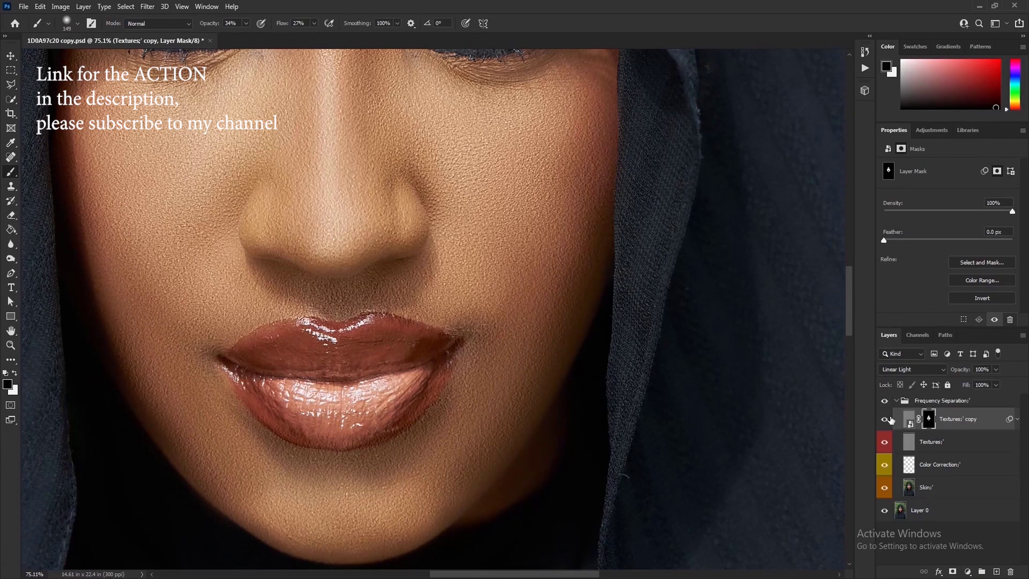
Step: Examine the textured skin on the forehead, eyes and whole face, both up close and at full-portrait distance
scroll(846, 316, "up", 5)
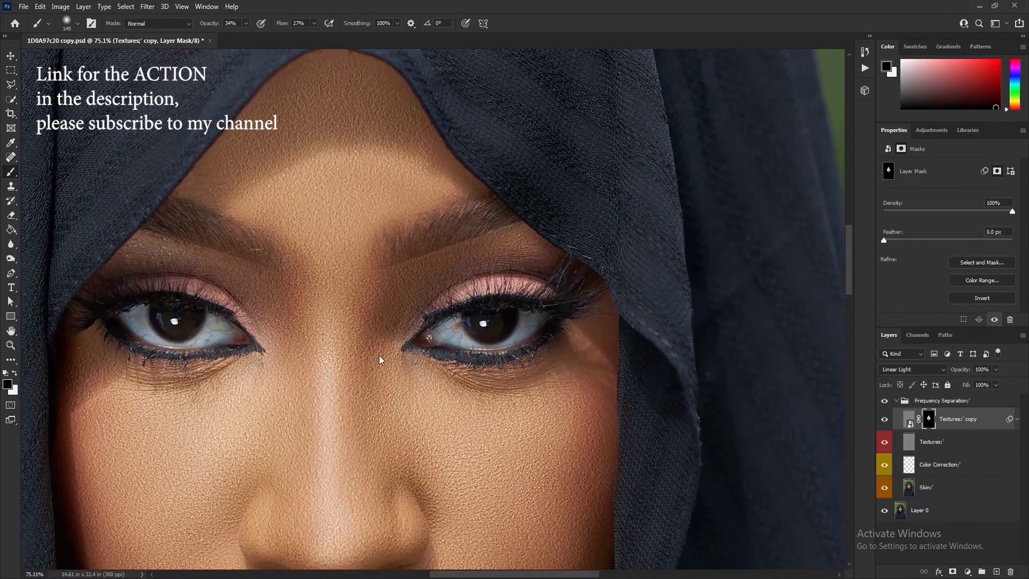
scroll(368, 364, "down", 2)
scroll(354, 384, "down", 2)
scroll(345, 380, "down", 2)
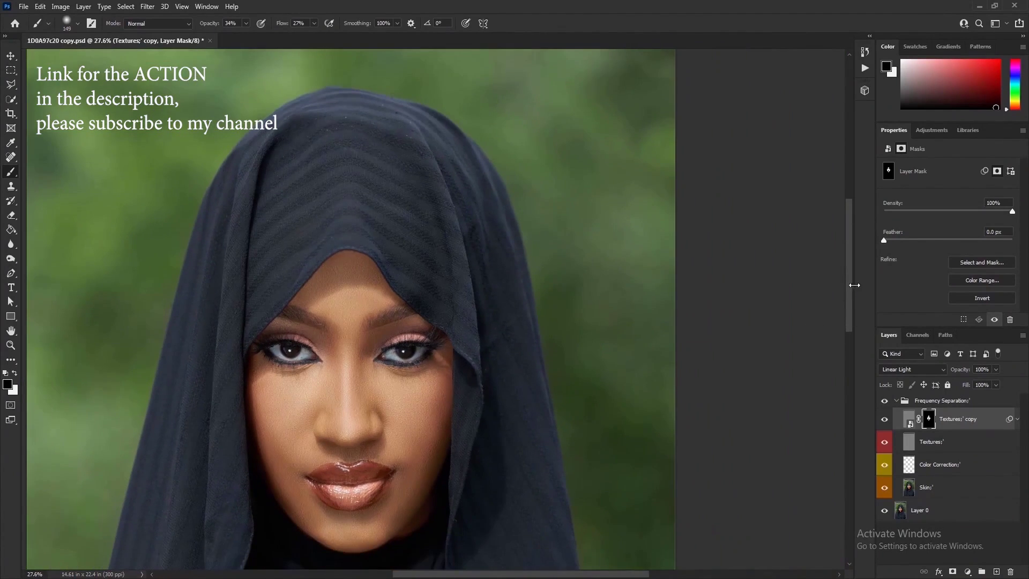
scroll(845, 305, "down", 3)
scroll(845, 305, "up", 1)
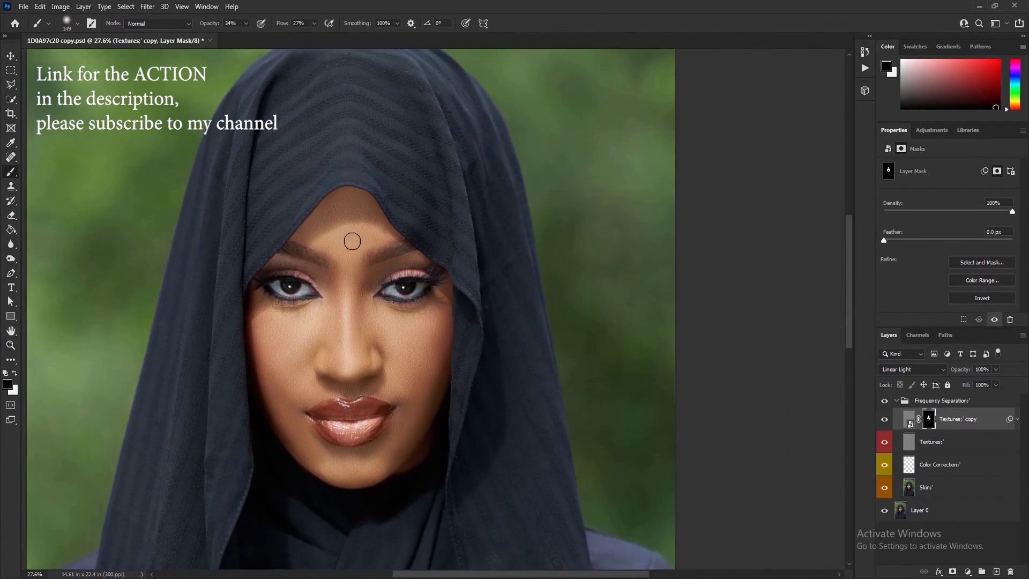
scroll(323, 294, "up", 2)
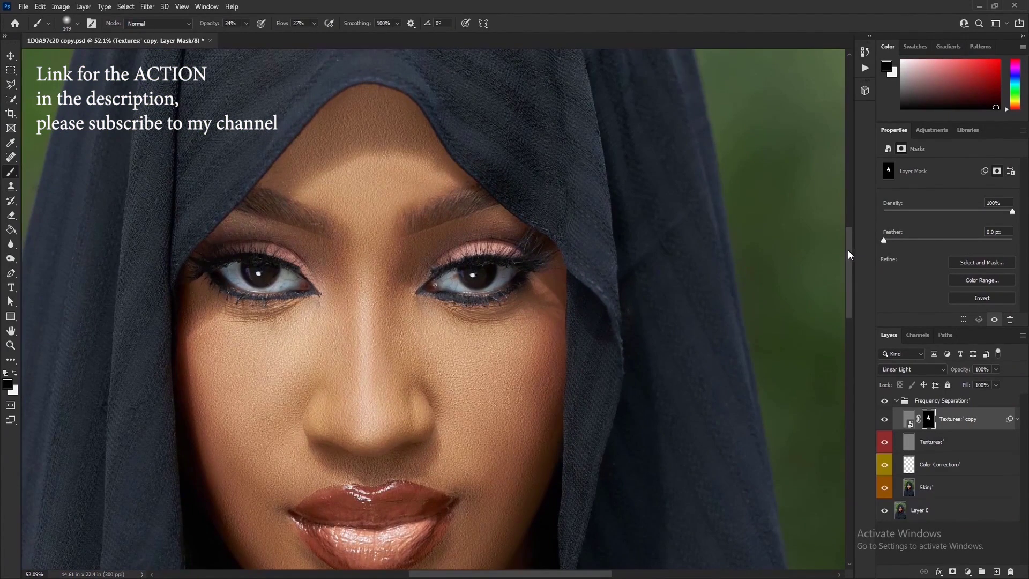
scroll(848, 250, "down", 2)
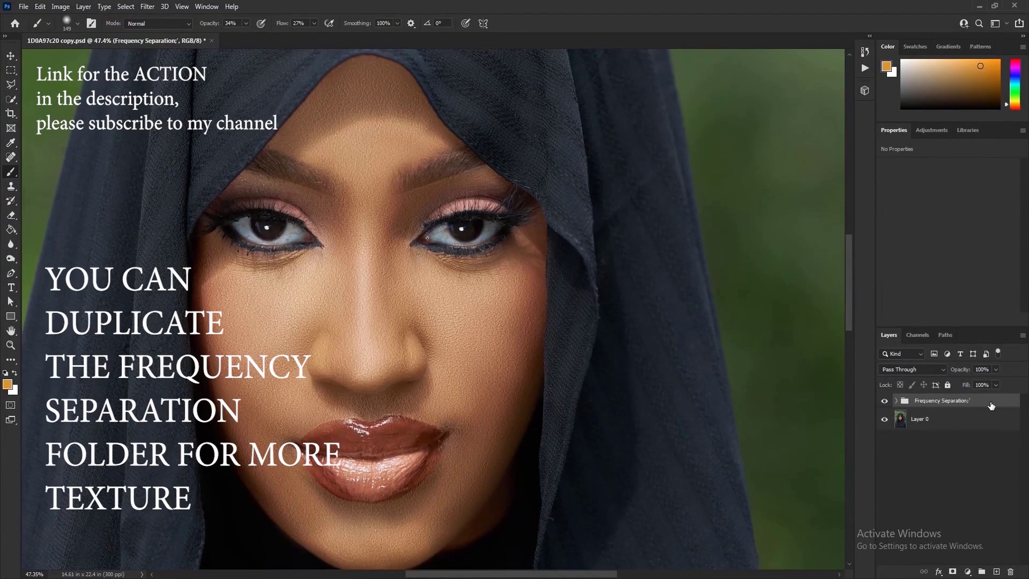
Step: Duplicate the Frequency Separation group to strengthen the skin texture
key("ctrl+j")
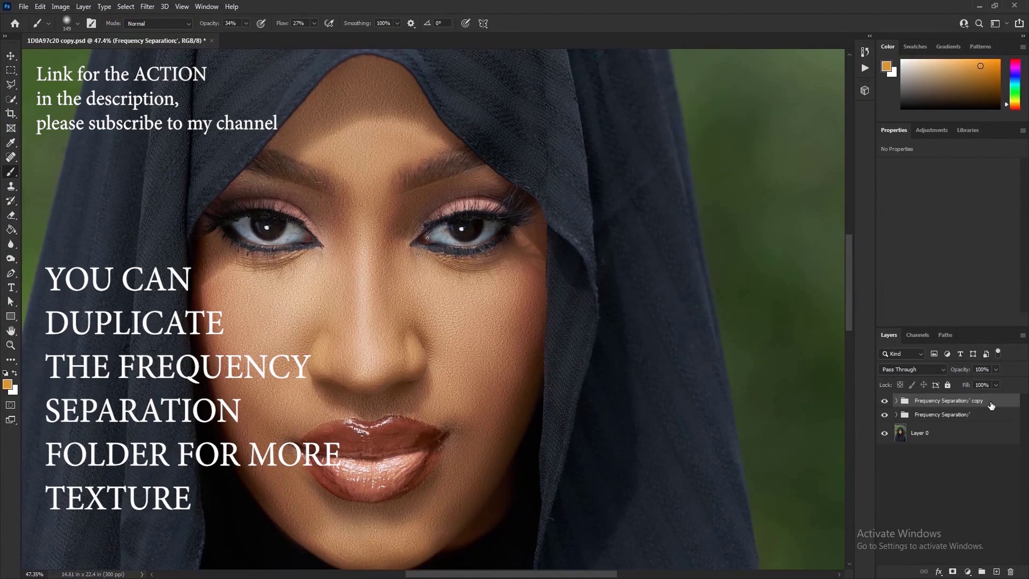